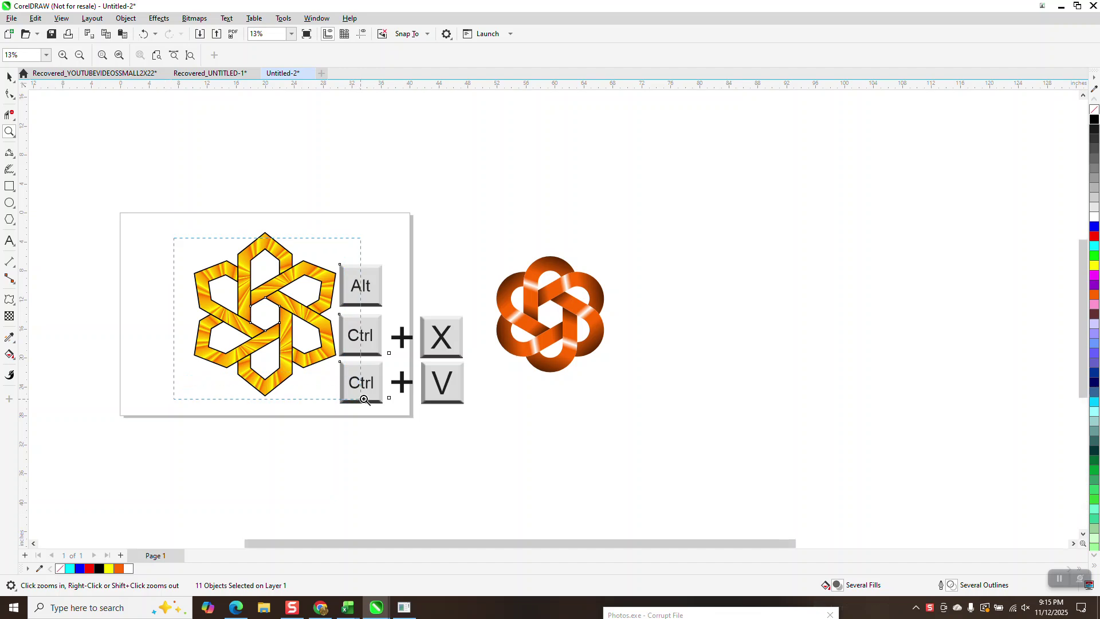
Move the gold hexagonal knot from the page centre to beyond the page's left edge.
scroll(369, 329, down, 2)
key(space)
drag(335, 185, 542, 462)
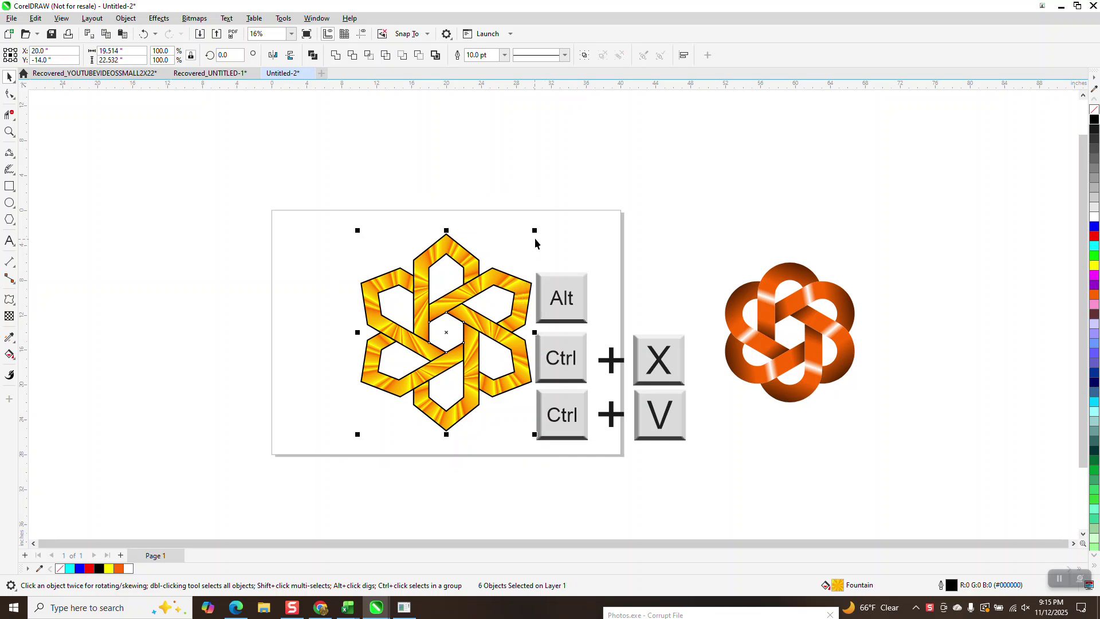
drag(533, 230, 520, 248)
drag(484, 296, 484, 296)
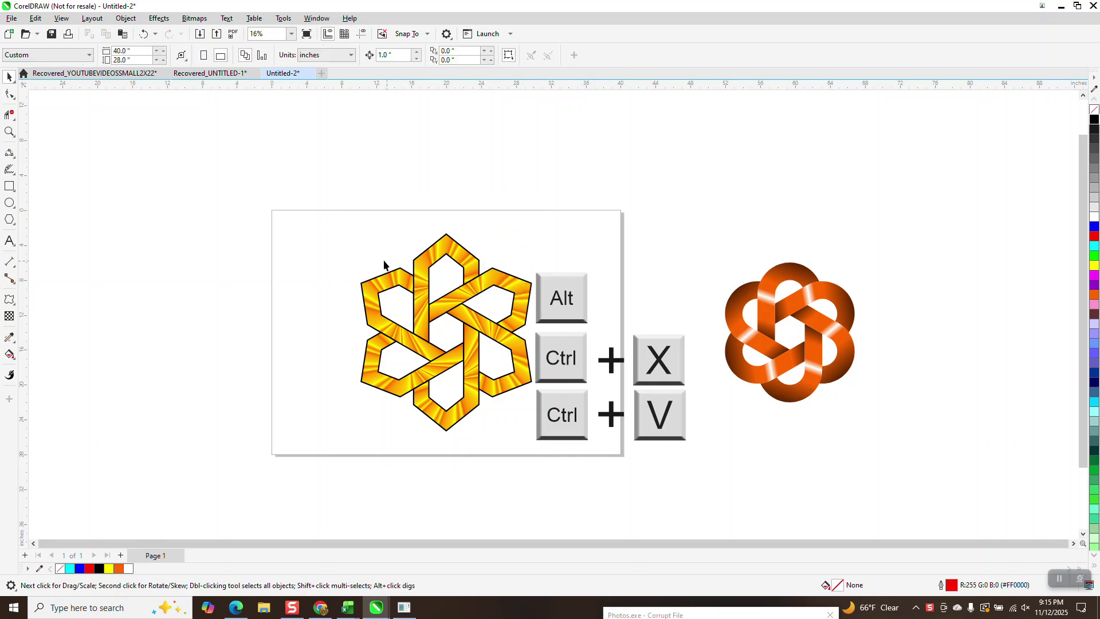
drag(356, 266, 545, 453)
drag(467, 344, 220, 323)
Draw a rectangle about 8 inches wide and 17.9 inches high at the page centre and convert it to curves.
click(9, 186)
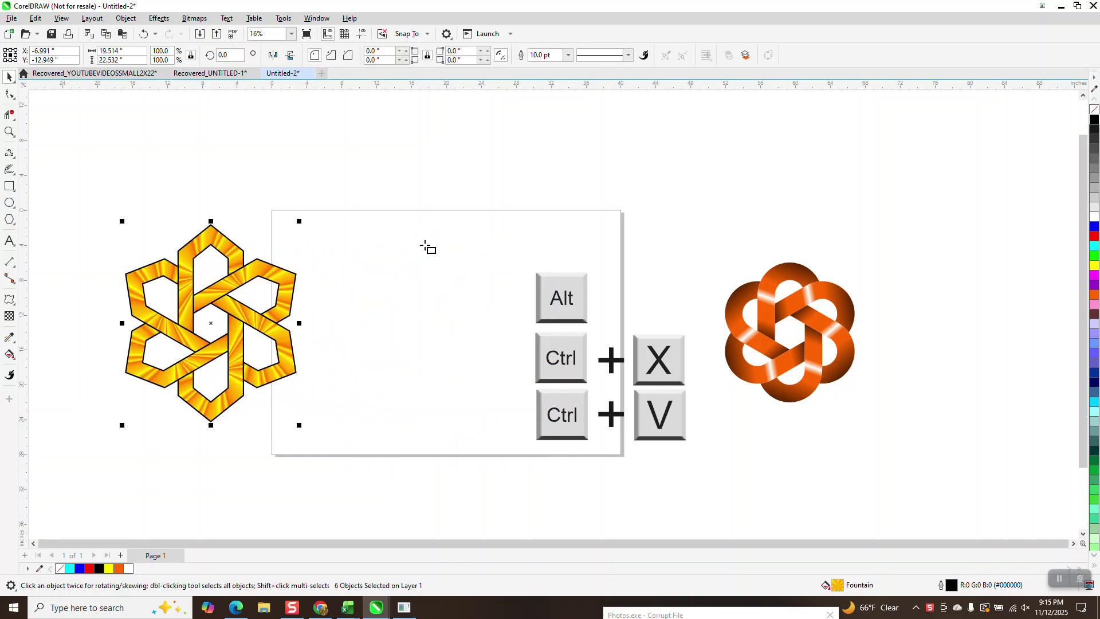
drag(476, 261, 412, 412)
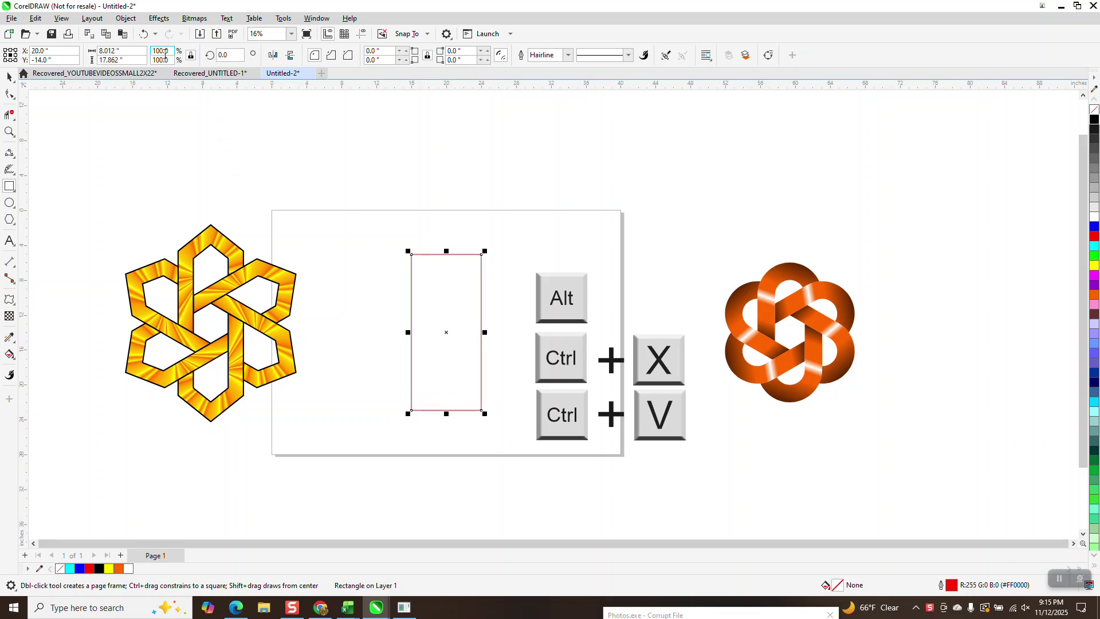
click(126, 18)
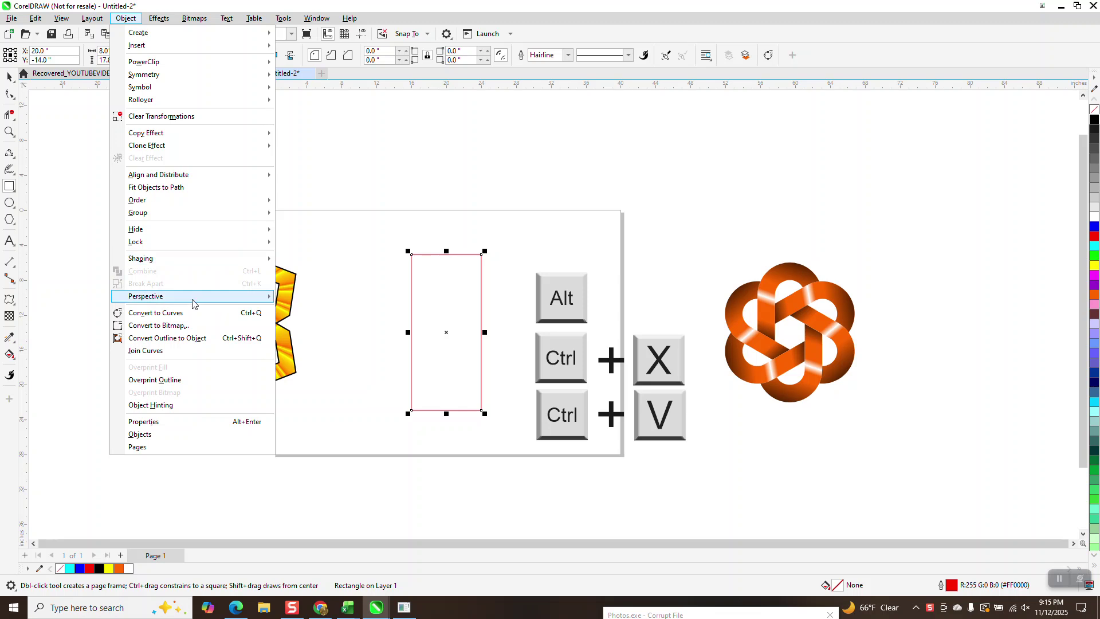
click(172, 300)
Select all nodes of the rectangle curve and add a node at the midpoint of each side.
click(9, 132)
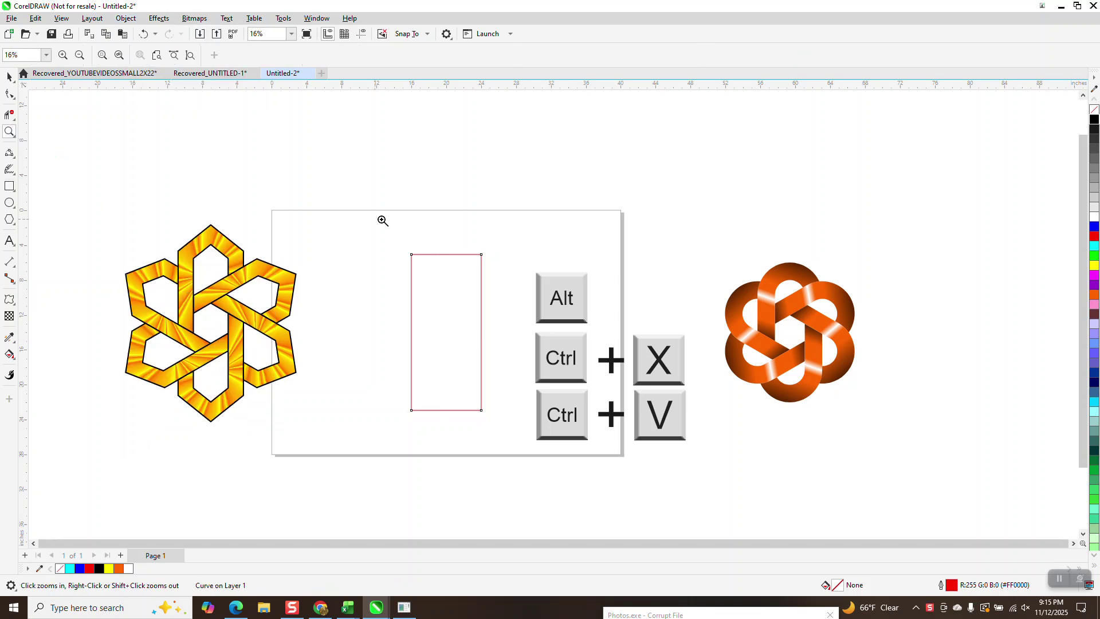
drag(378, 219, 575, 458)
click(10, 94)
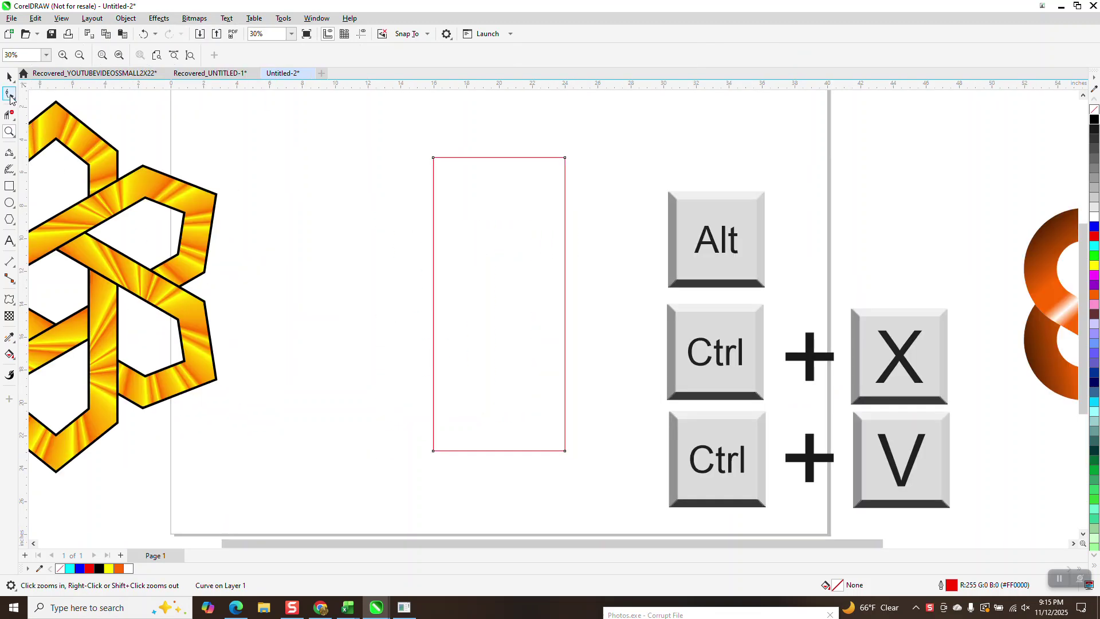
drag(393, 134, 596, 487)
click(80, 53)
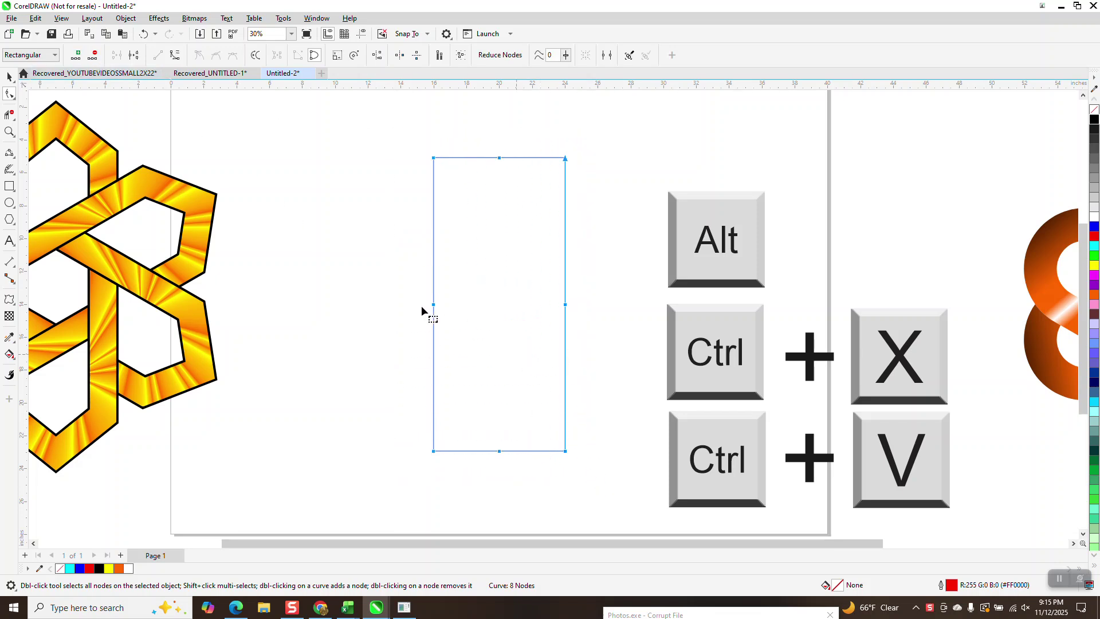
scroll(452, 266, down, 1)
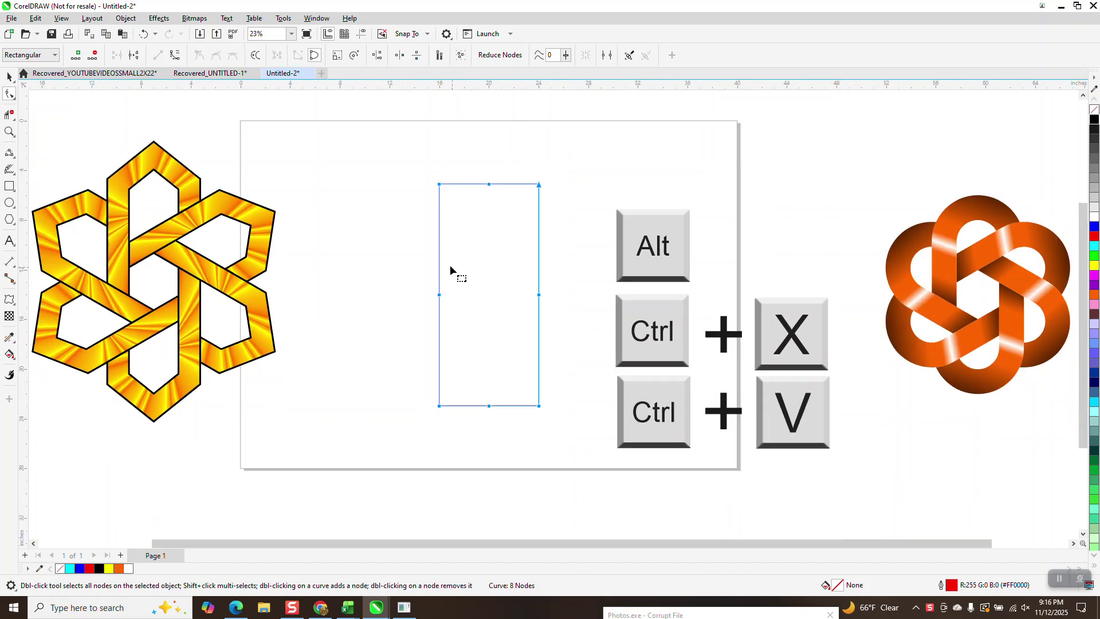
Set the nudge distance to 3 inches and nudge the rectangle's top midpoint node up once.
click(8, 76)
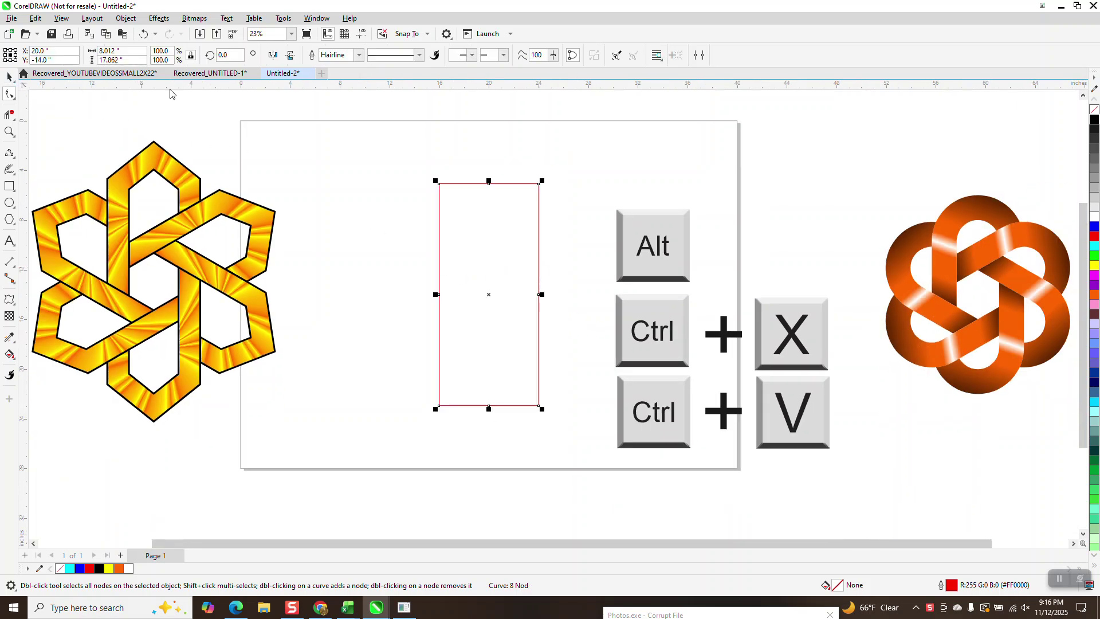
click(315, 99)
text(3)
click(10, 93)
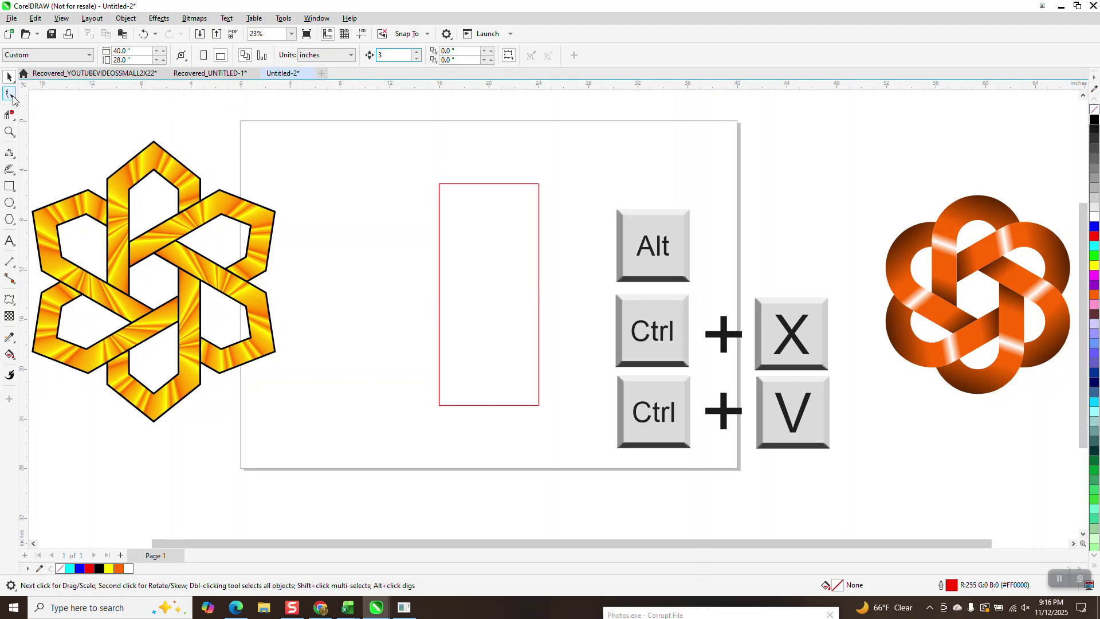
click(487, 185)
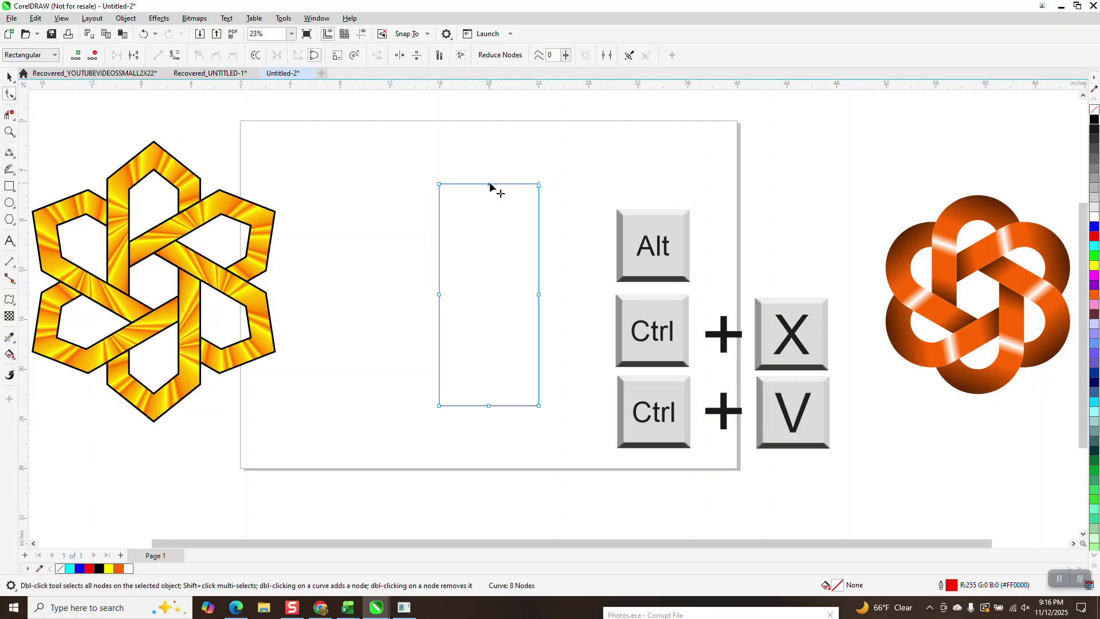
click(489, 184)
key(Up)
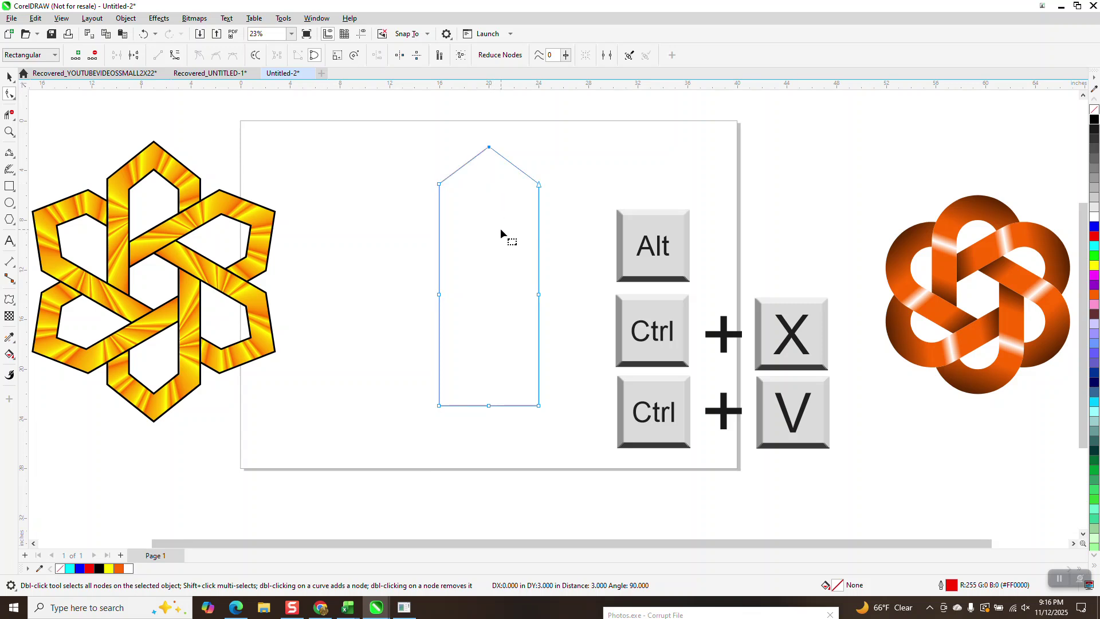
Nudge the bottom midpoint node down 3 inches to form a matching point at the shape's lower end.
click(489, 406)
key(Up)
key(Down)
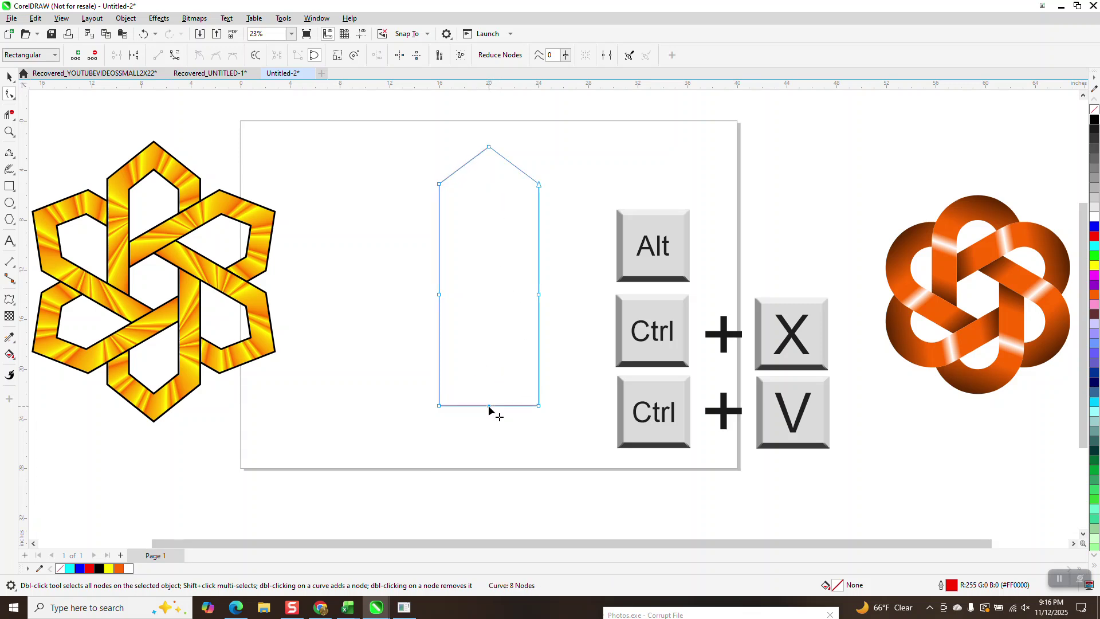
key(Down)
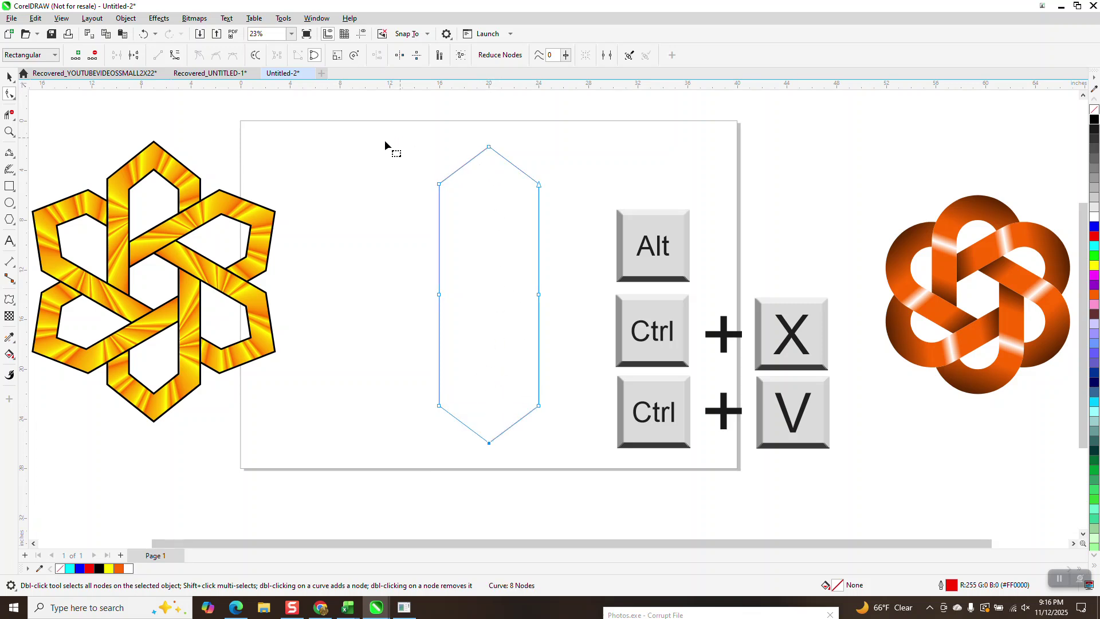
Apply a one-step inside contour with a 1.75-inch offset to the elongated hexagon and break the contour apart.
click(9, 77)
click(159, 18)
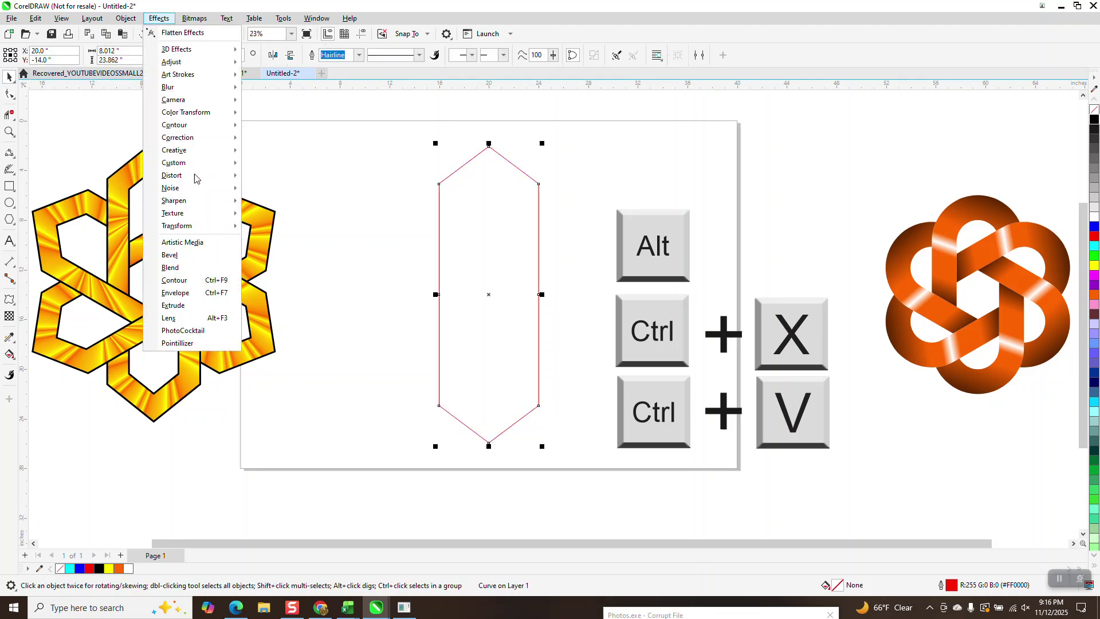
click(207, 283)
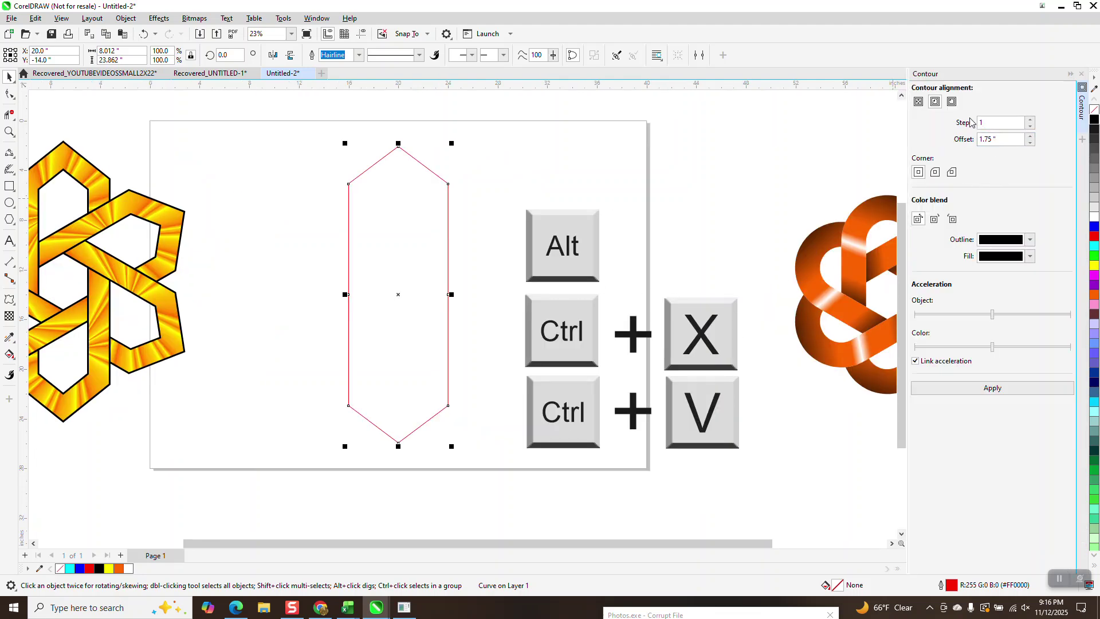
click(988, 389)
click(126, 18)
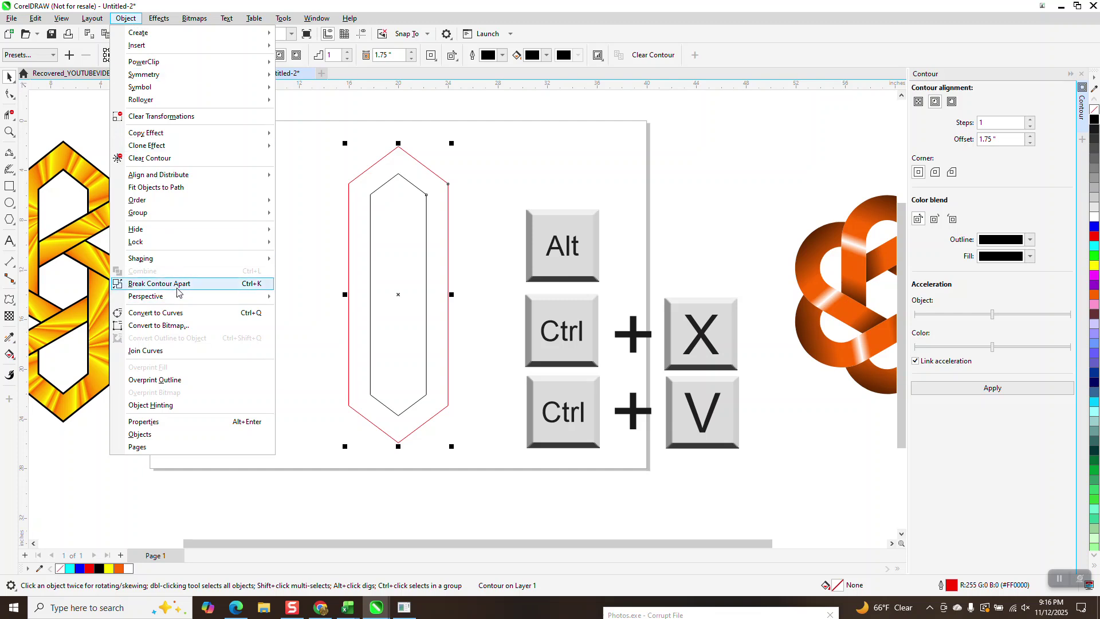
click(177, 284)
Select both elongated hexagons, rotate a copy by 60 degrees, and repeat the rotation for another copy.
drag(312, 127, 513, 472)
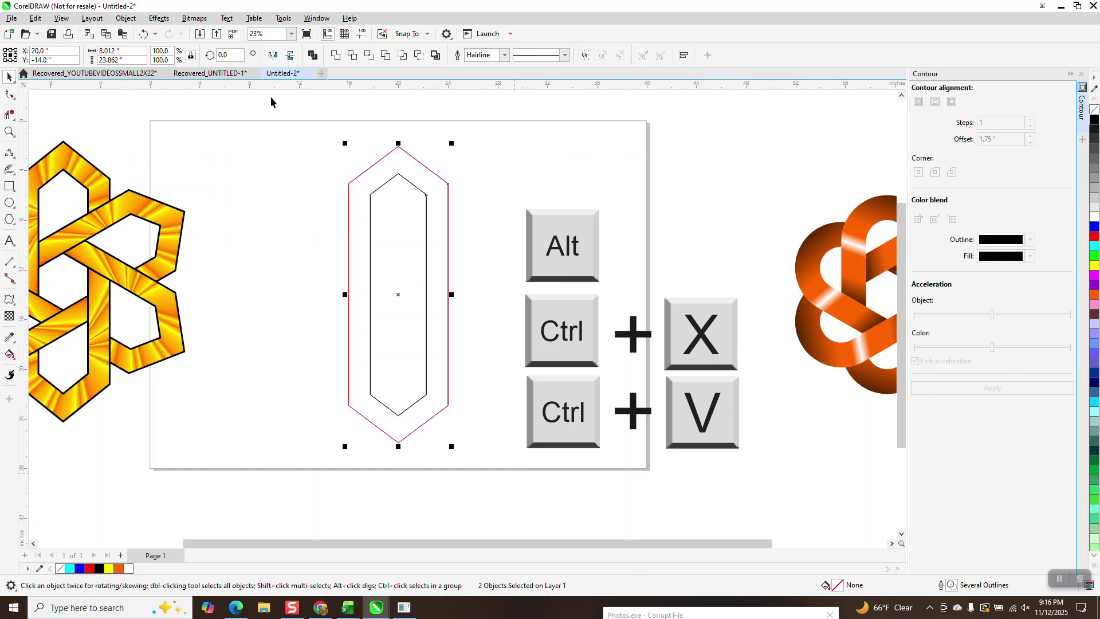
text(60)
key(Return)
key(ctrl+r)
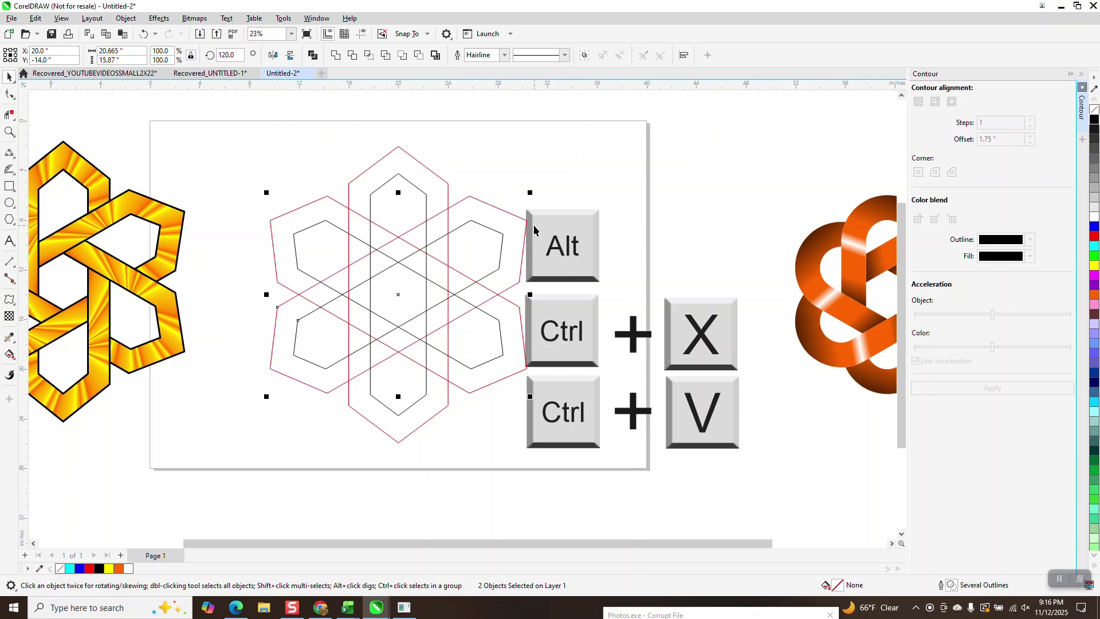
Move the keyboard-key graphics clear of the outlines and delete the line segments crossing the upper-right band with Virtual Segment Delete.
drag(517, 199, 779, 476)
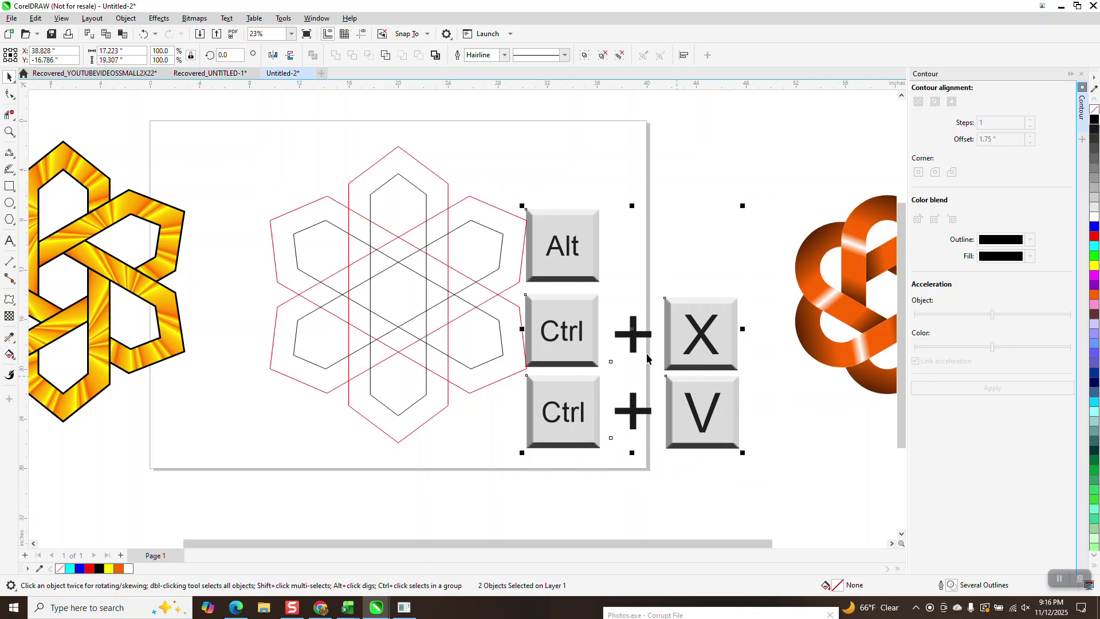
drag(635, 334, 681, 317)
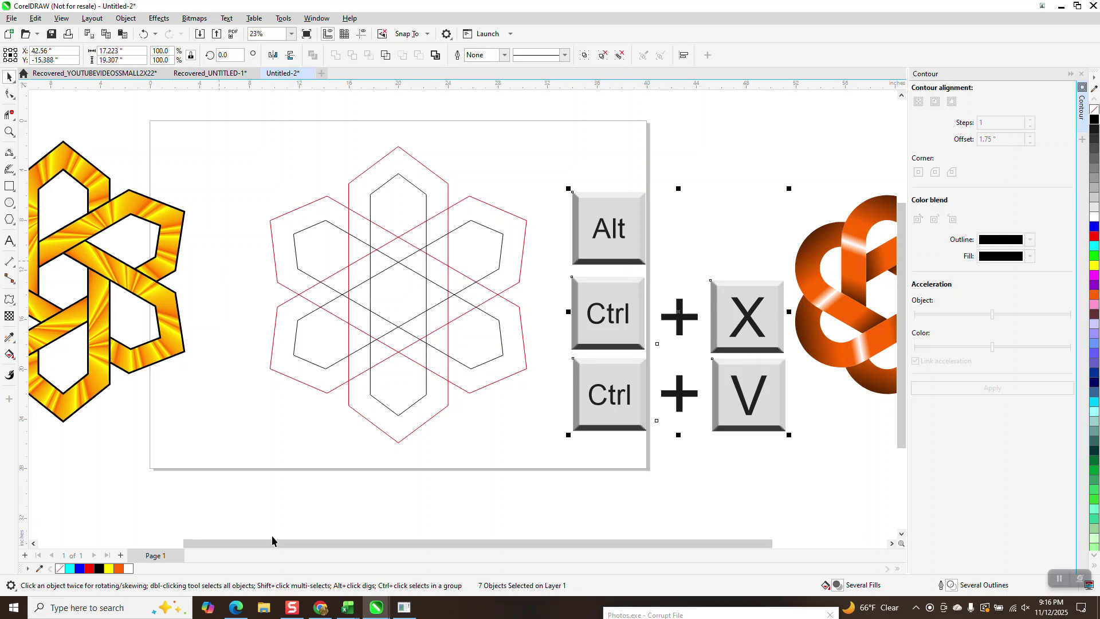
click(9, 114)
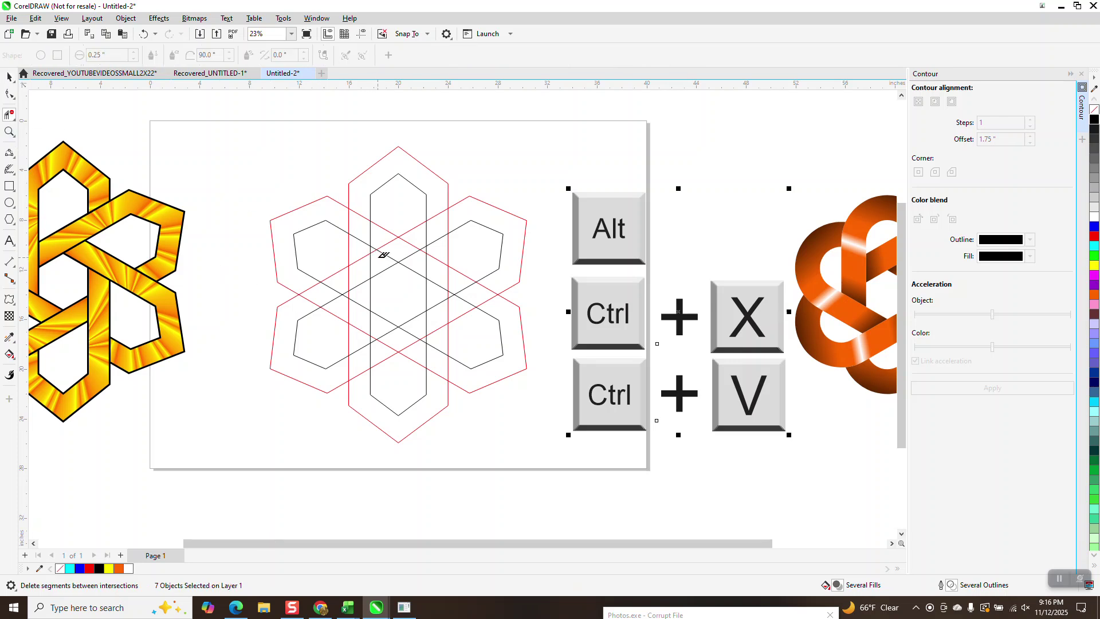
drag(379, 257, 458, 221)
Smart Fill the cleared upper-right band with cyan and no outline.
scroll(401, 241, down, 1)
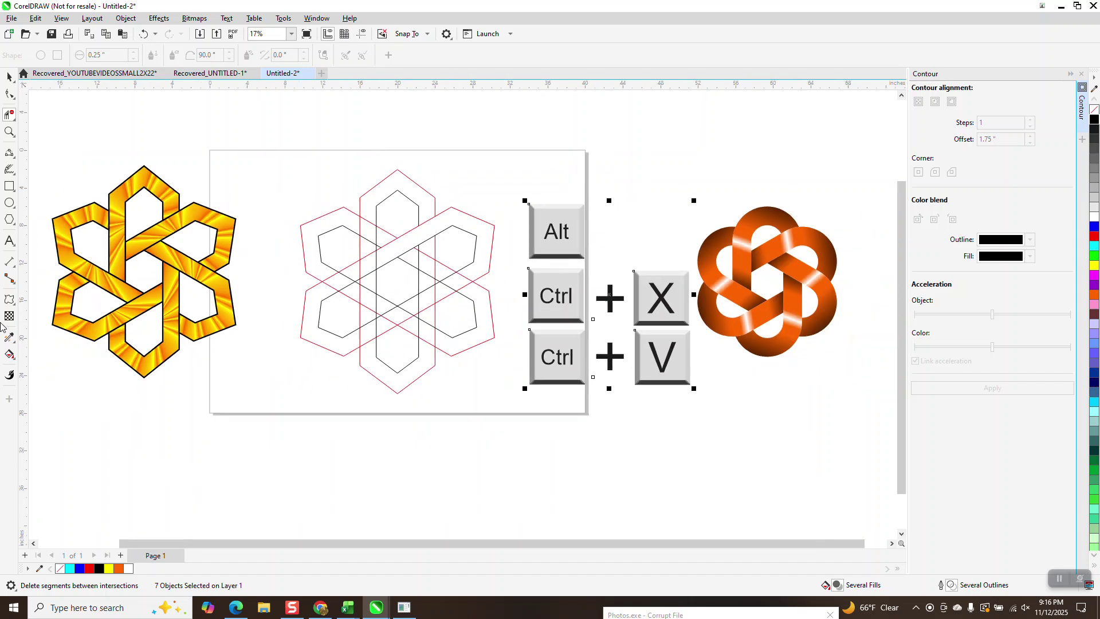
click(10, 354)
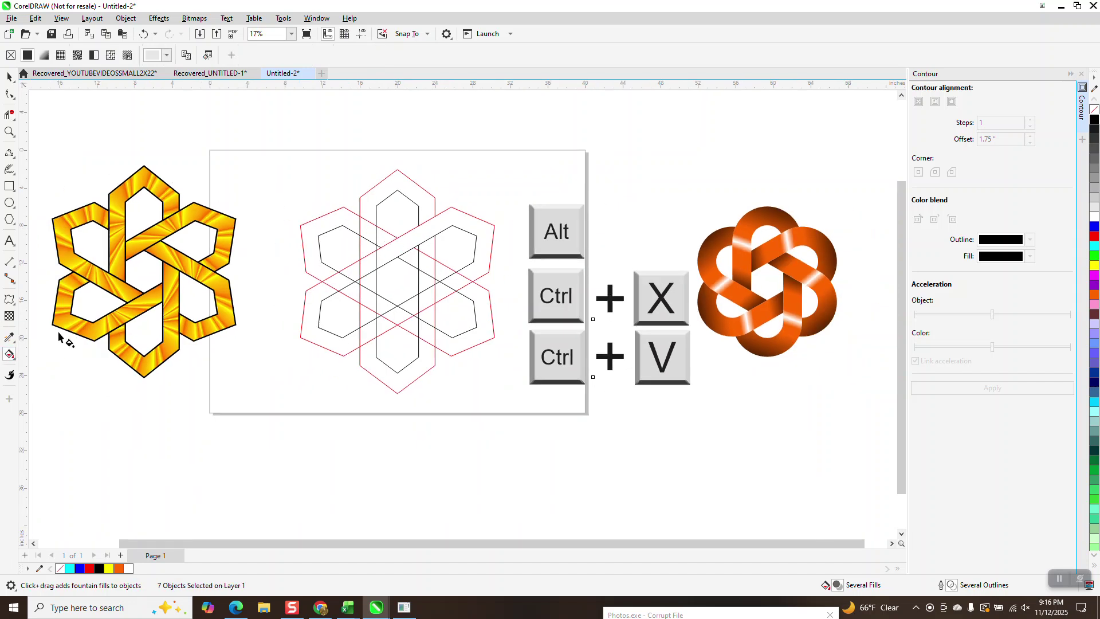
click(16, 361)
click(35, 368)
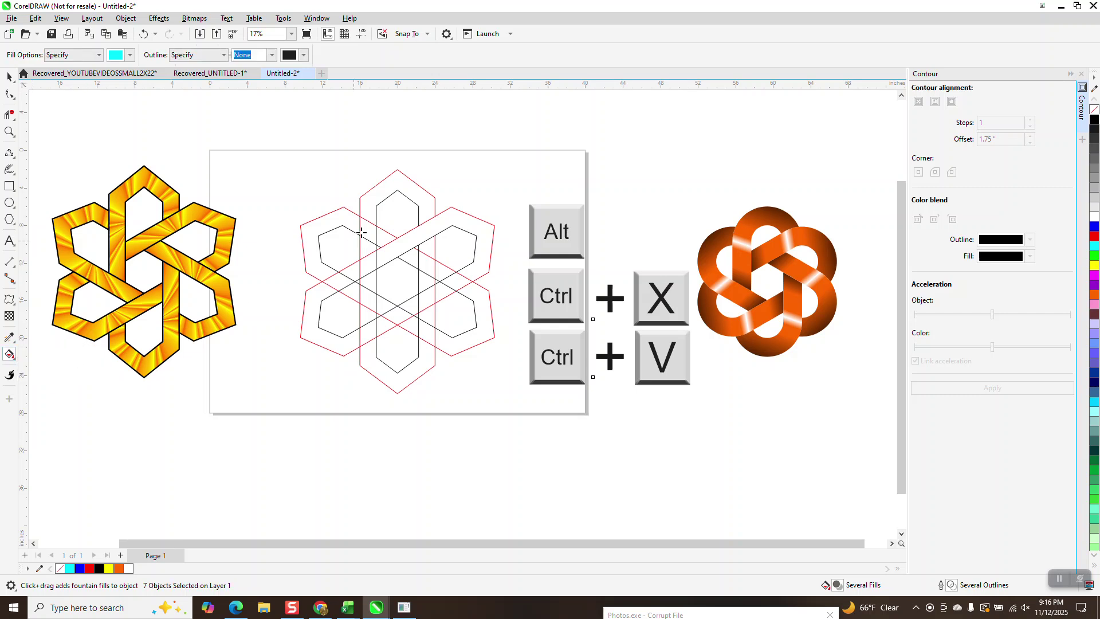
click(397, 245)
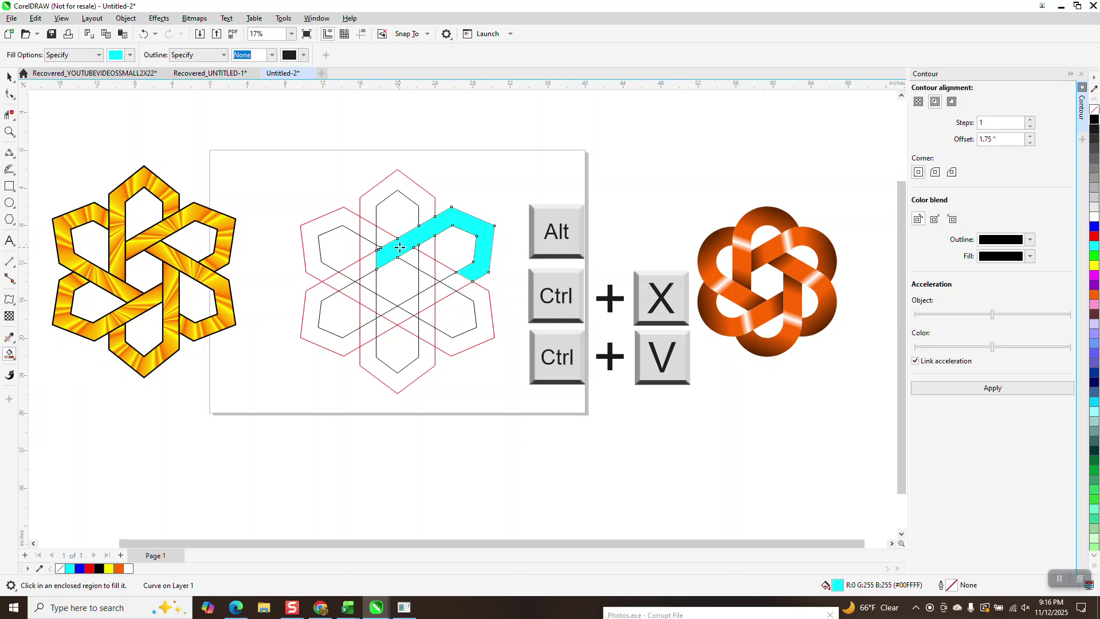
Cut the cyan band, remove all the remaining construction outlines, and paste the band back in place.
click(9, 76)
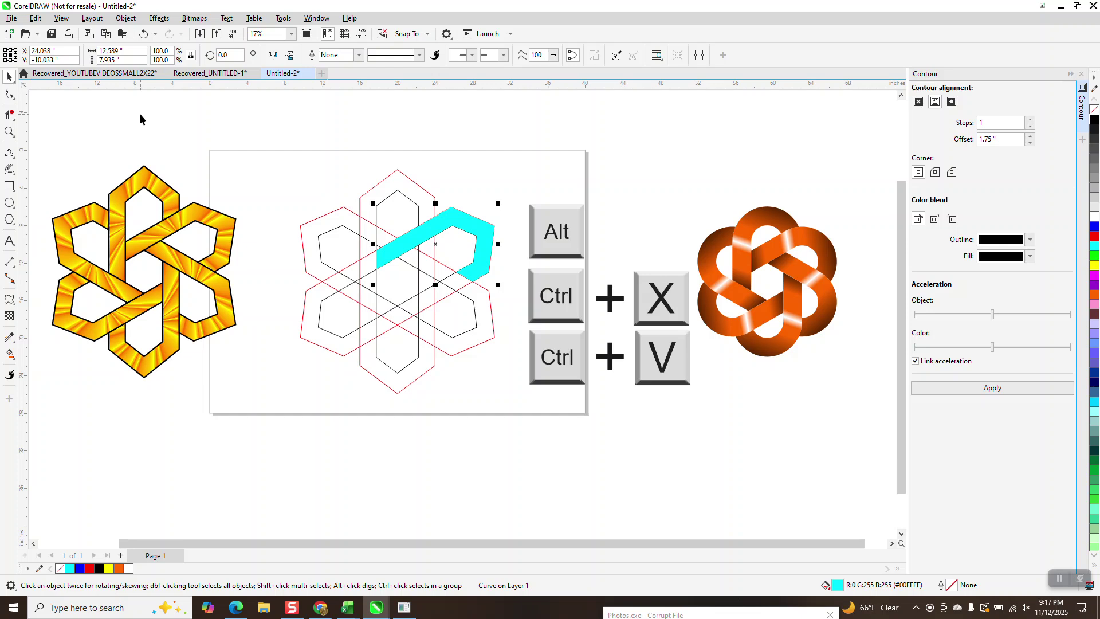
key(ctrl+x)
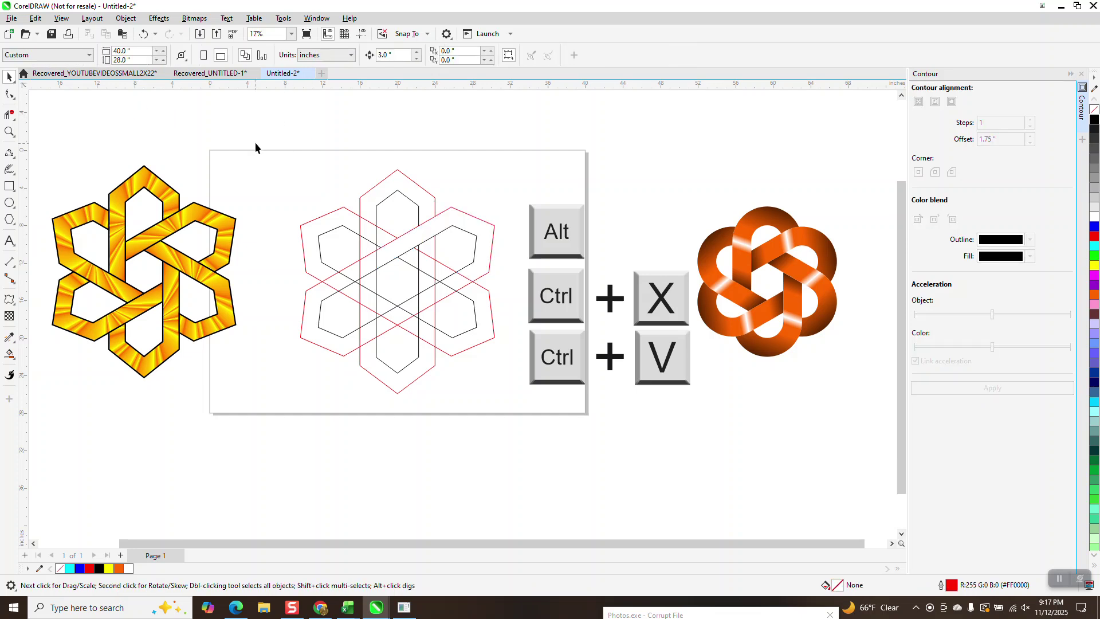
mouse_move(312, 232)
mouse_down()
mouse_move(501, 387)
mouse_move(512, 416)
mouse_up()
key(ctrl+x)
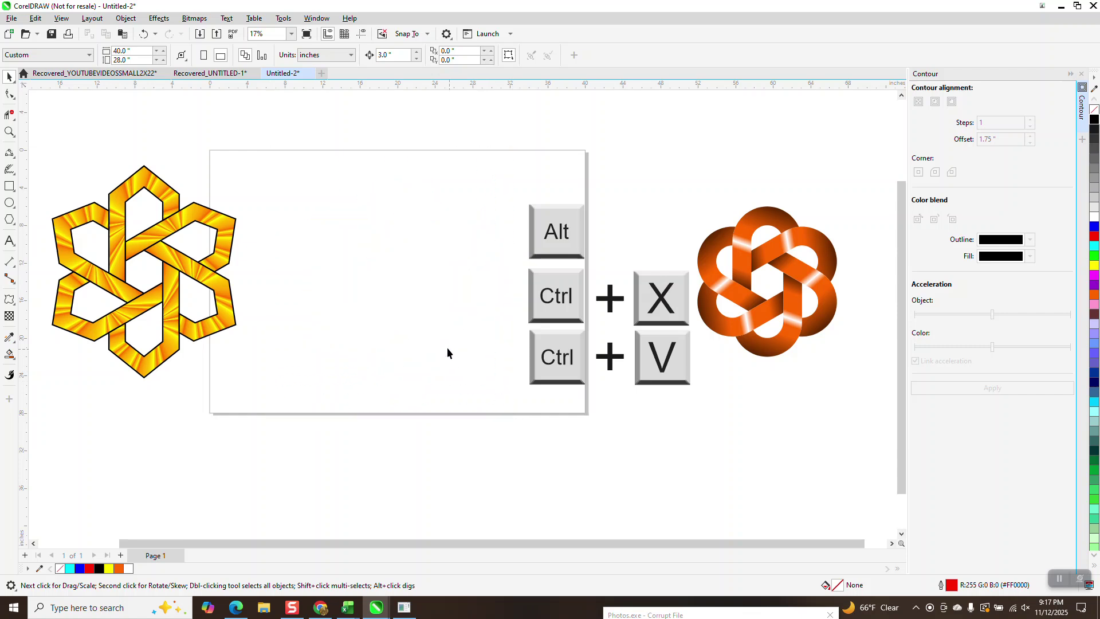
right_click(398, 260)
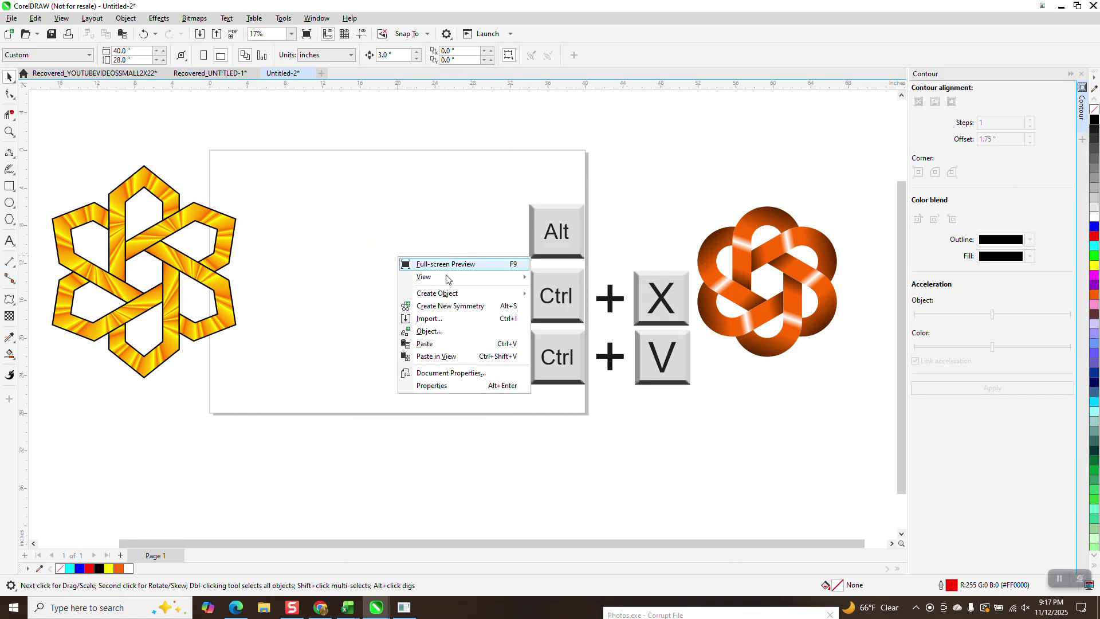
click(433, 344)
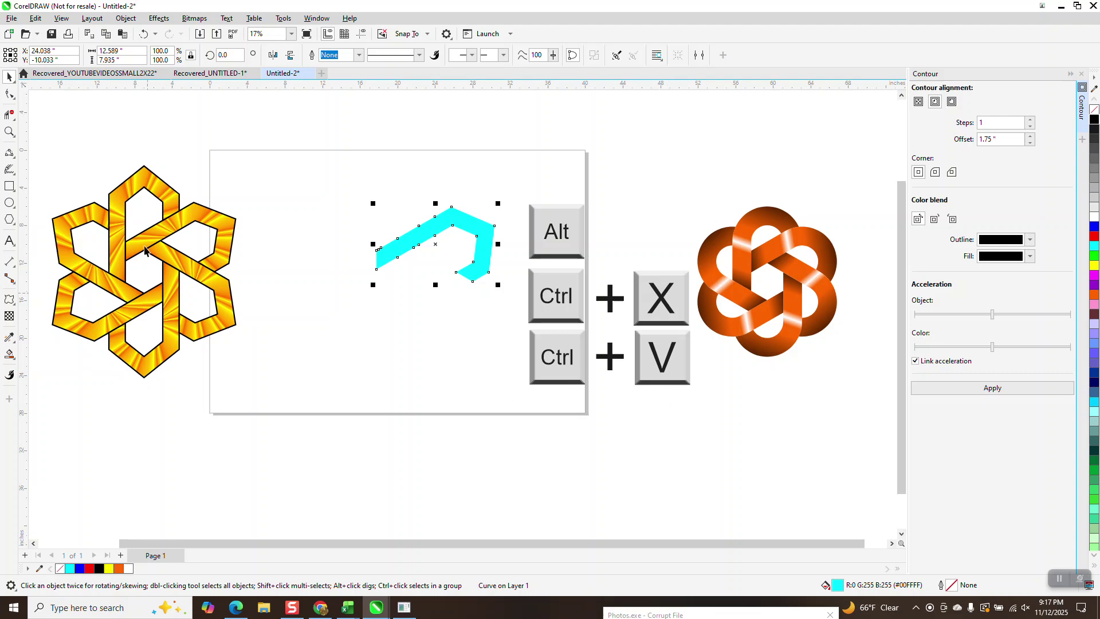
Apply an elliptical fountain fill to the cyan band and adjust its centre, extent and proportions.
click(15, 359)
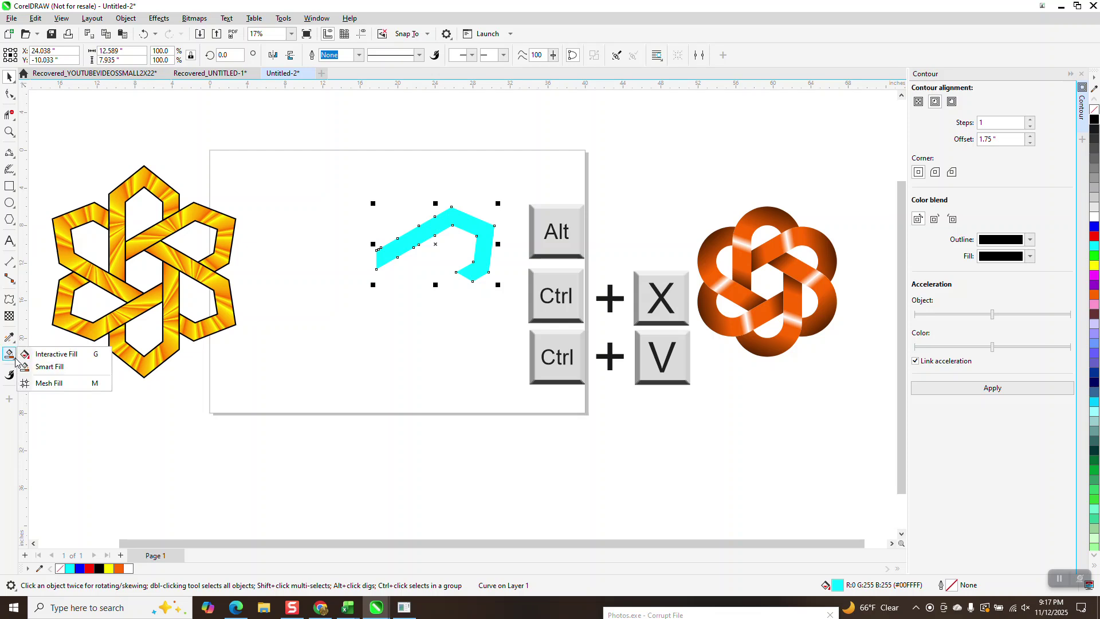
click(50, 369)
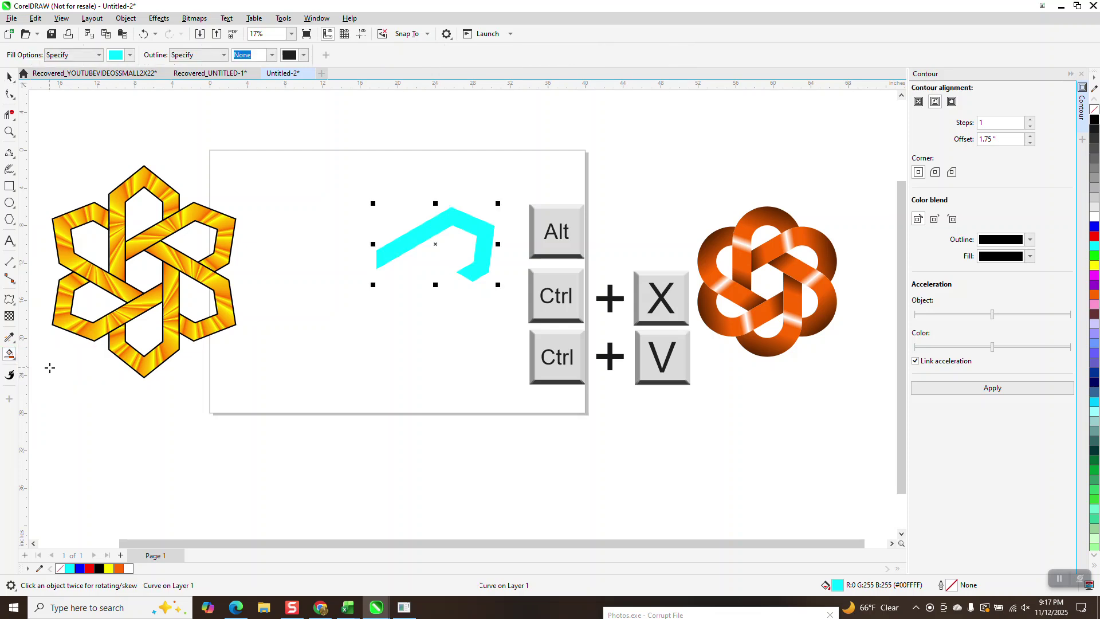
click(18, 360)
click(40, 354)
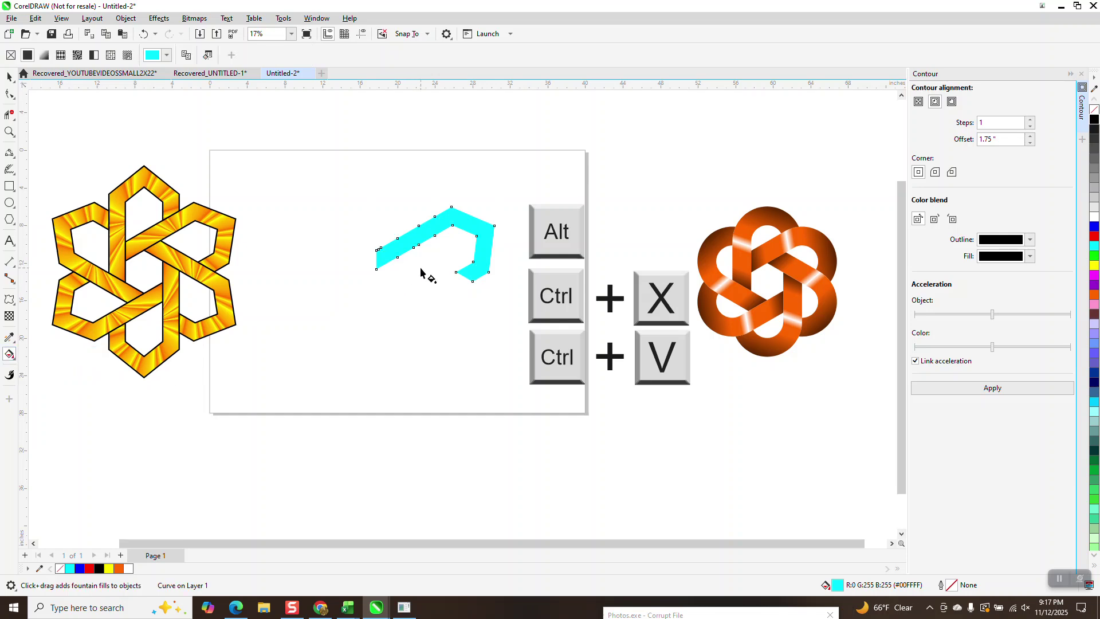
drag(409, 241, 479, 219)
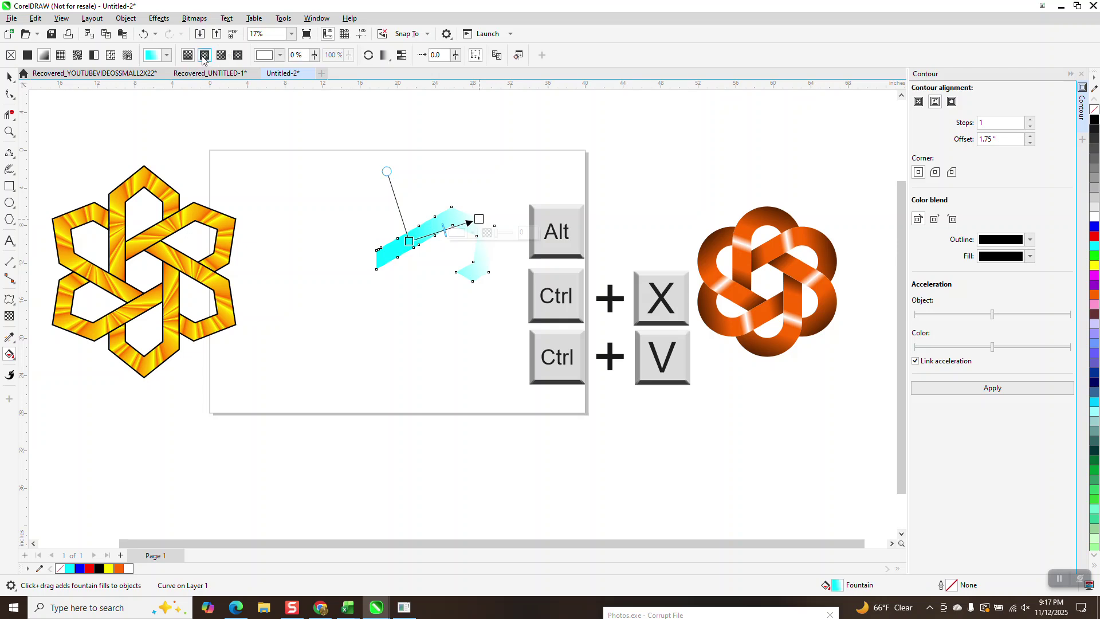
click(204, 55)
drag(437, 205, 422, 169)
drag(479, 219, 519, 199)
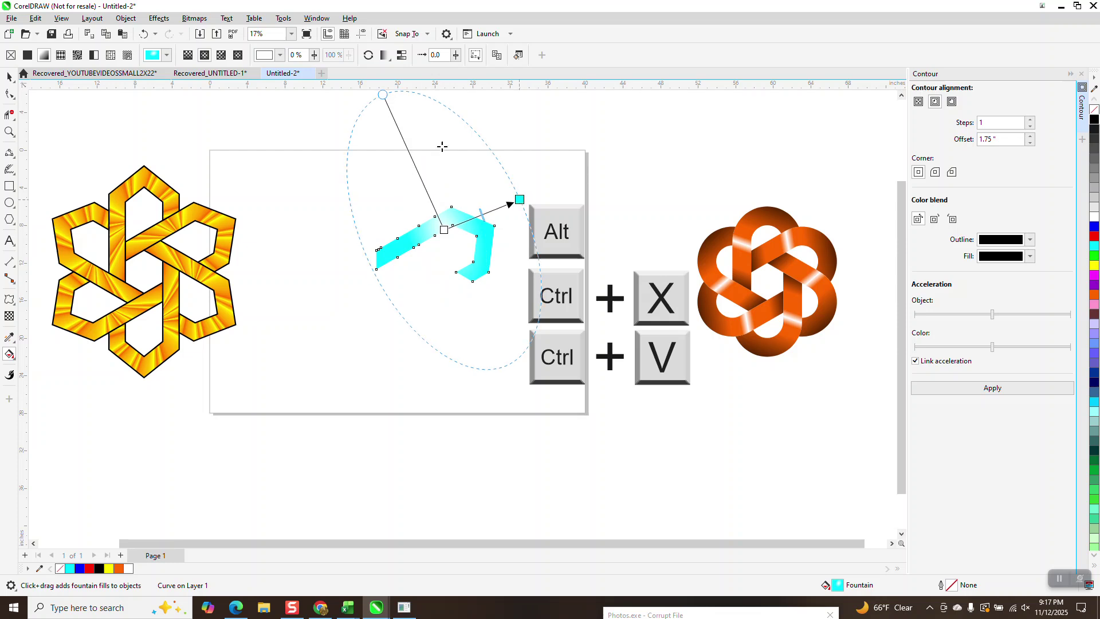
drag(382, 96, 410, 160)
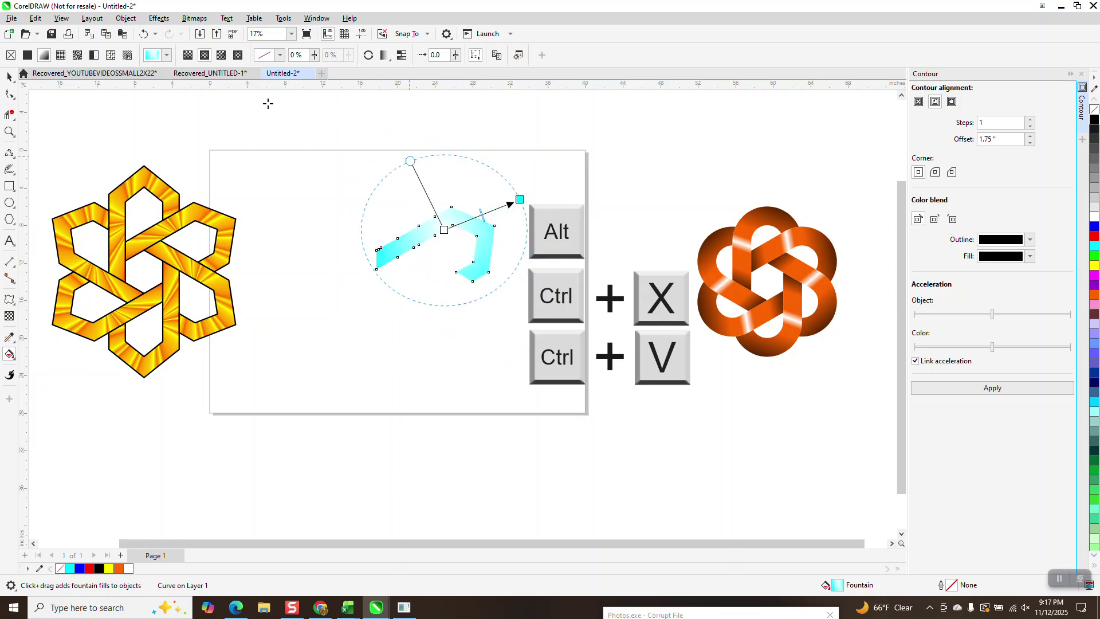
Try the gold ray preset on the band and replace it with the blue, orange and yellow ray fountain fill preset.
click(167, 56)
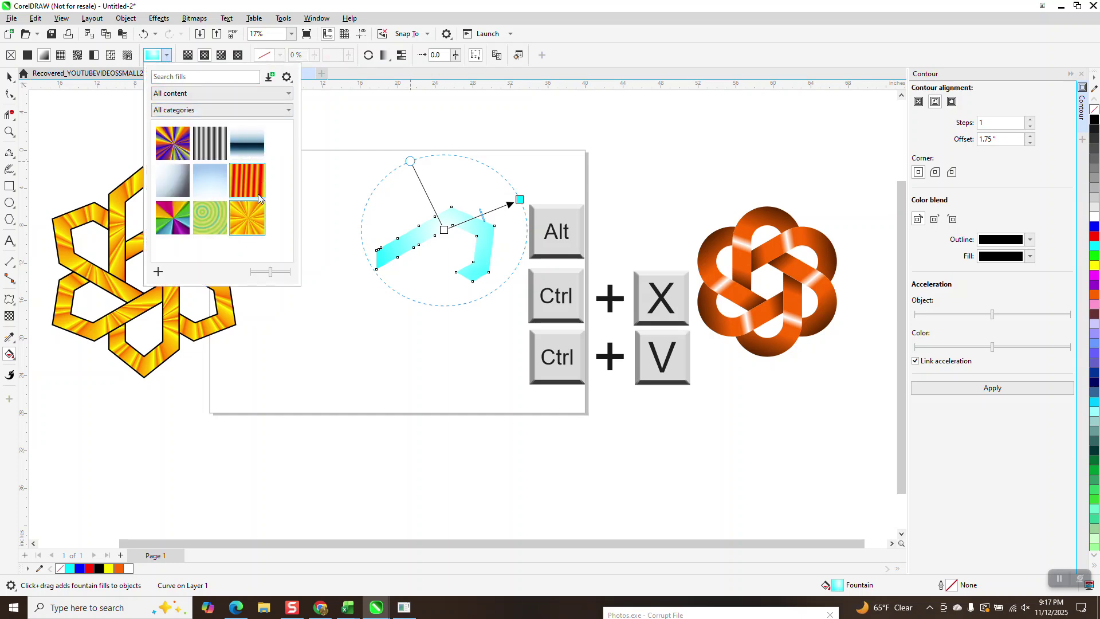
click(252, 220)
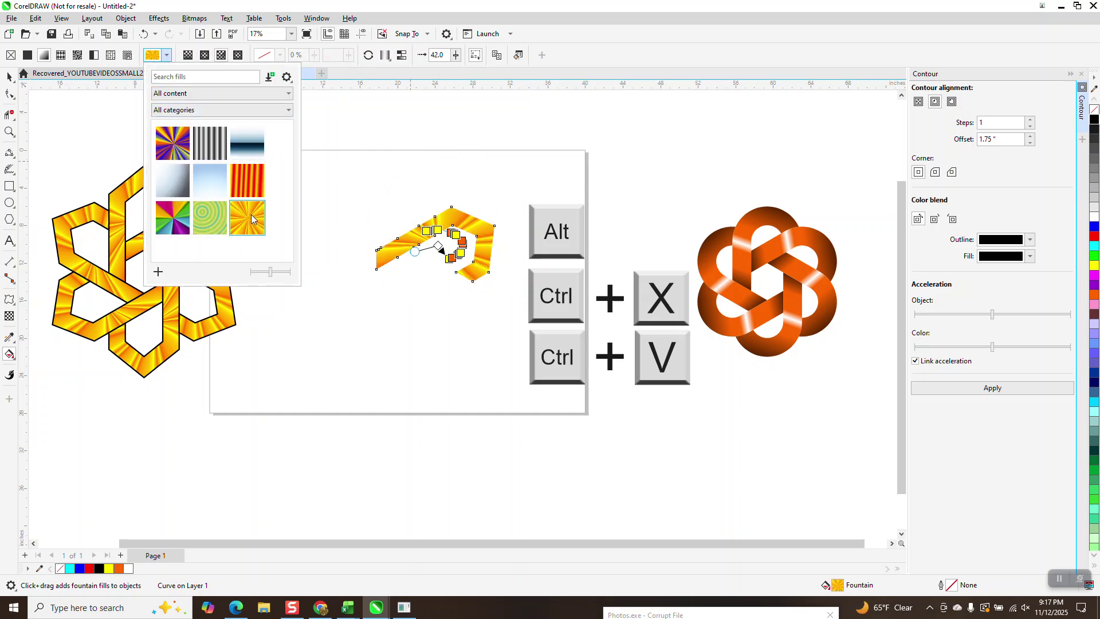
click(167, 55)
click(168, 55)
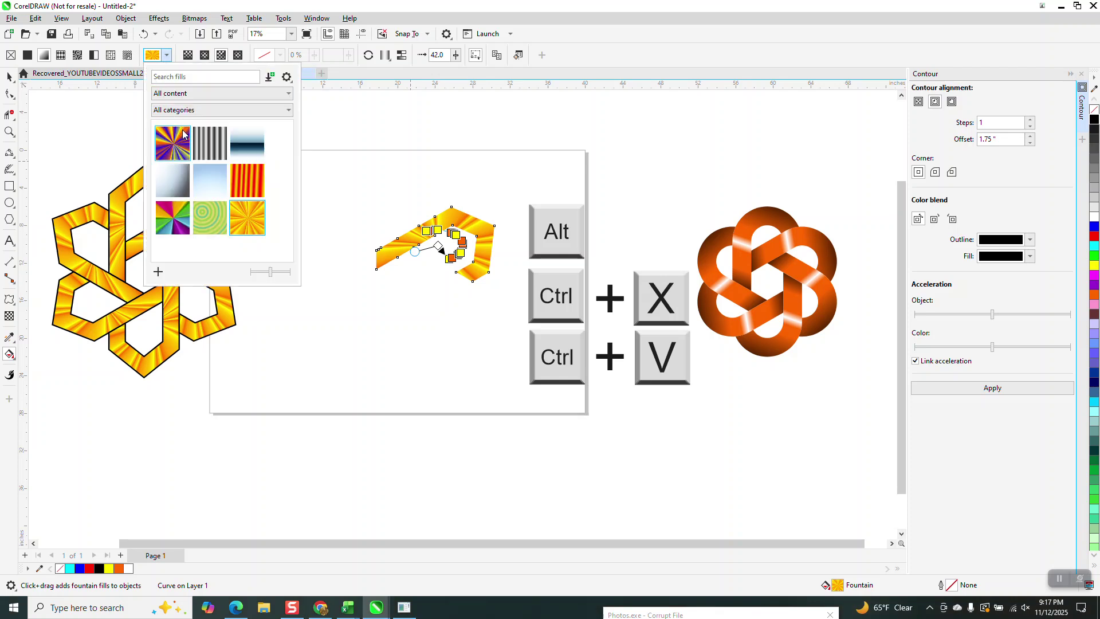
click(183, 145)
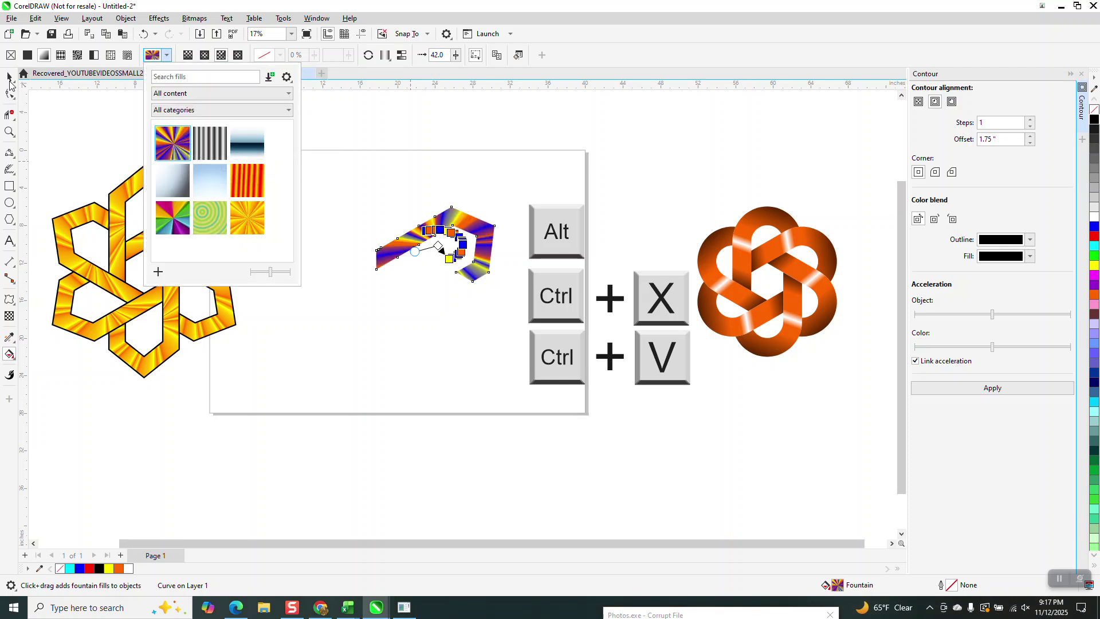
click(290, 138)
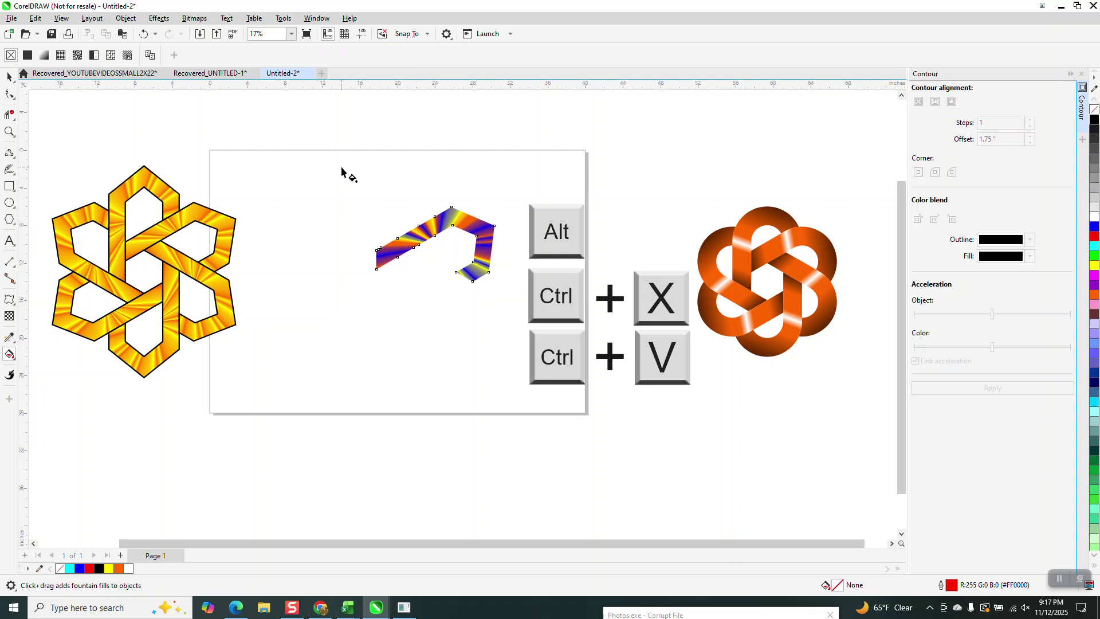
Select the filled band, move its rotation centre to the page centre, and rotate a copy by 60 degrees.
click(9, 77)
drag(490, 296, 514, 329)
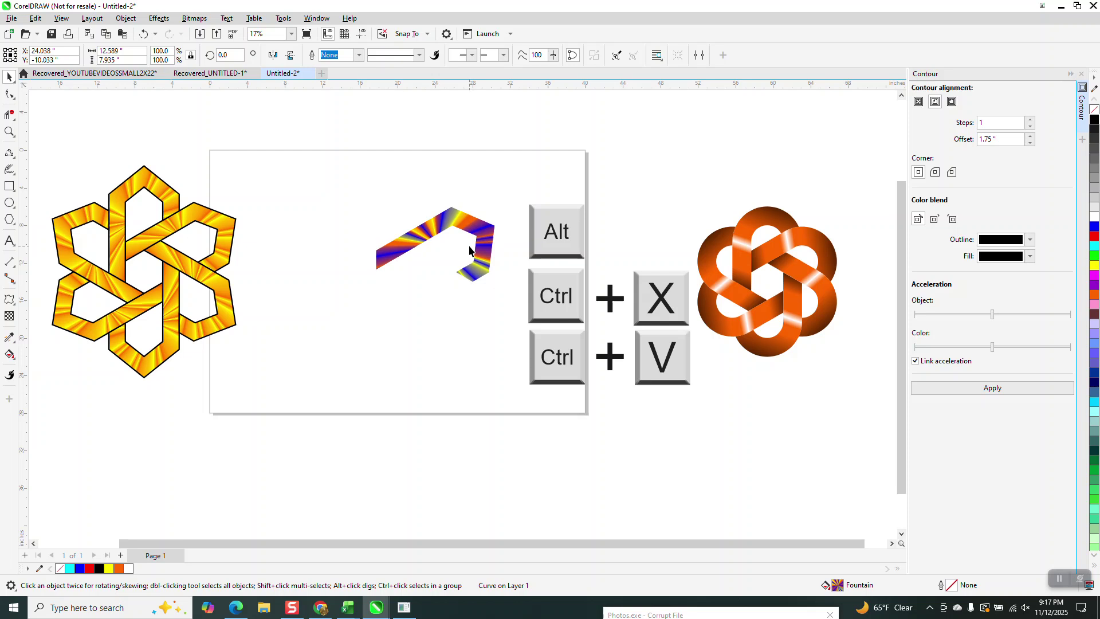
click(471, 254)
double_click(476, 236)
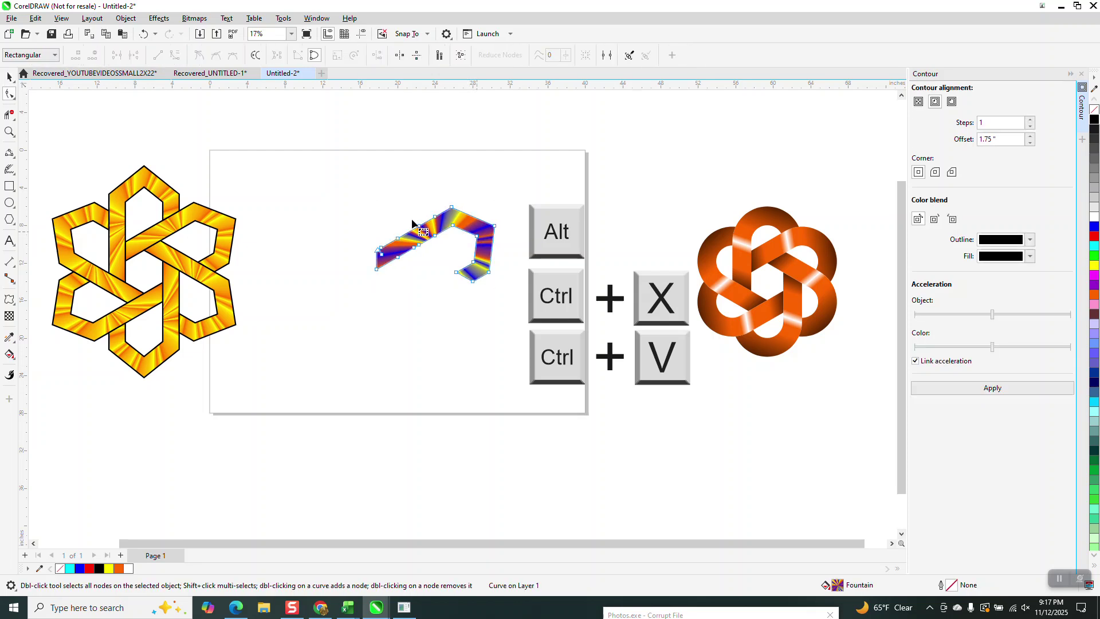
click(8, 78)
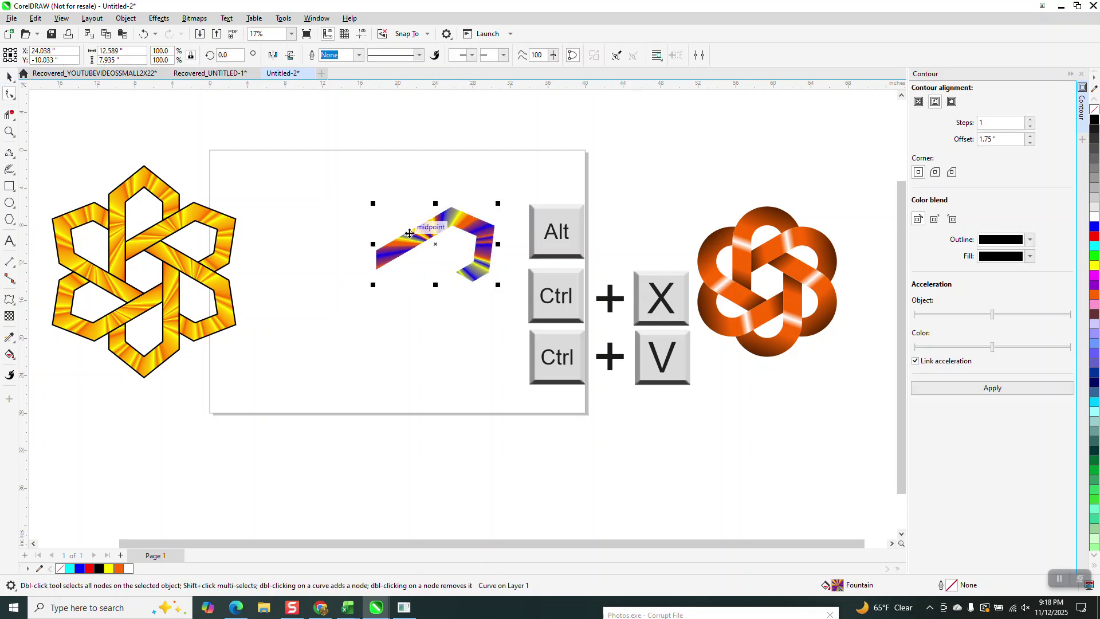
click(436, 246)
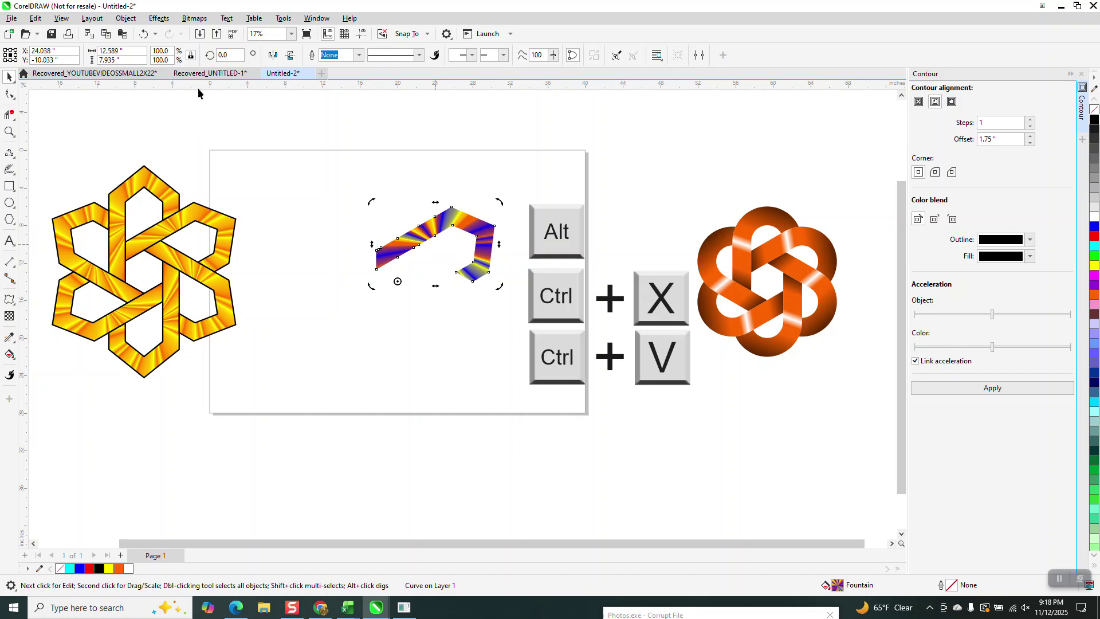
text(60)
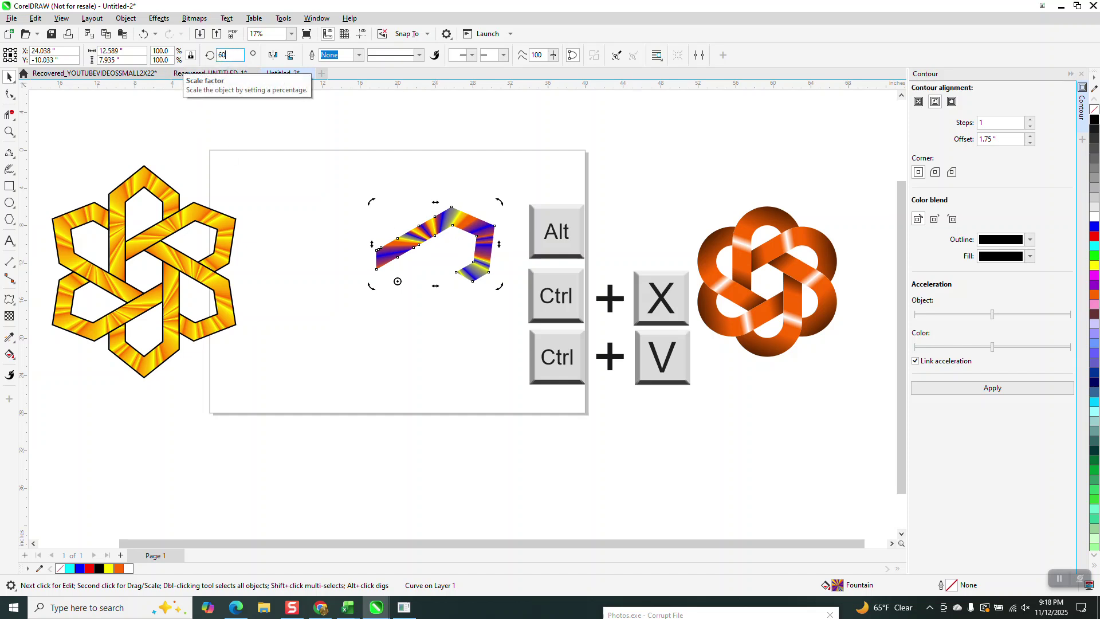
key(Return)
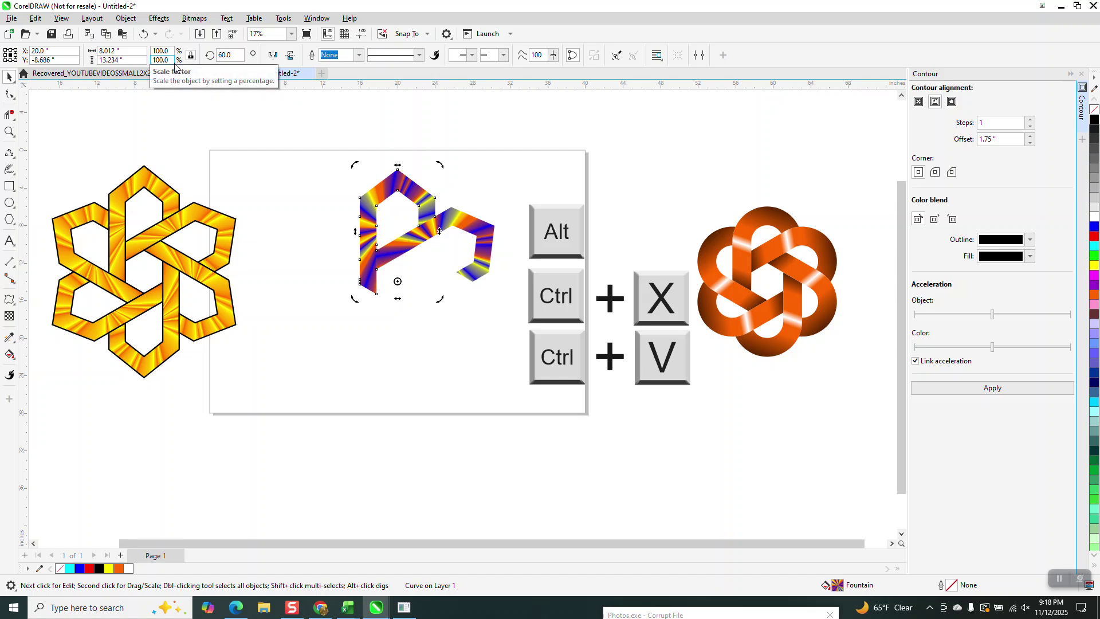
Rotate another copy of the band to 120 degrees and repeat the rotation for copies at 180, 240 and 300 degrees.
click(231, 55)
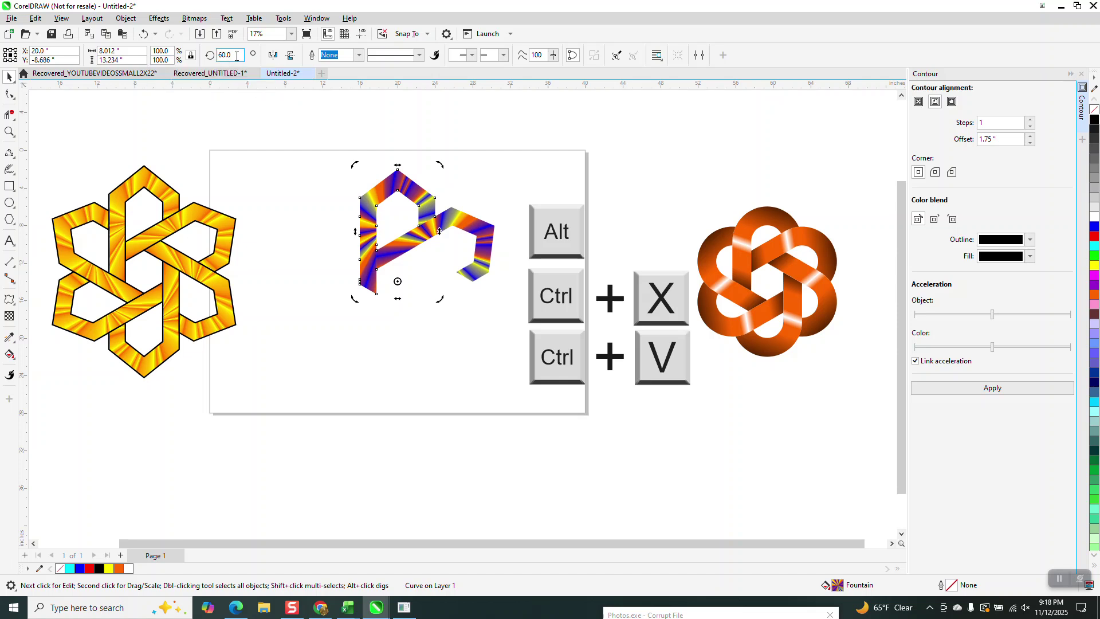
text(120)
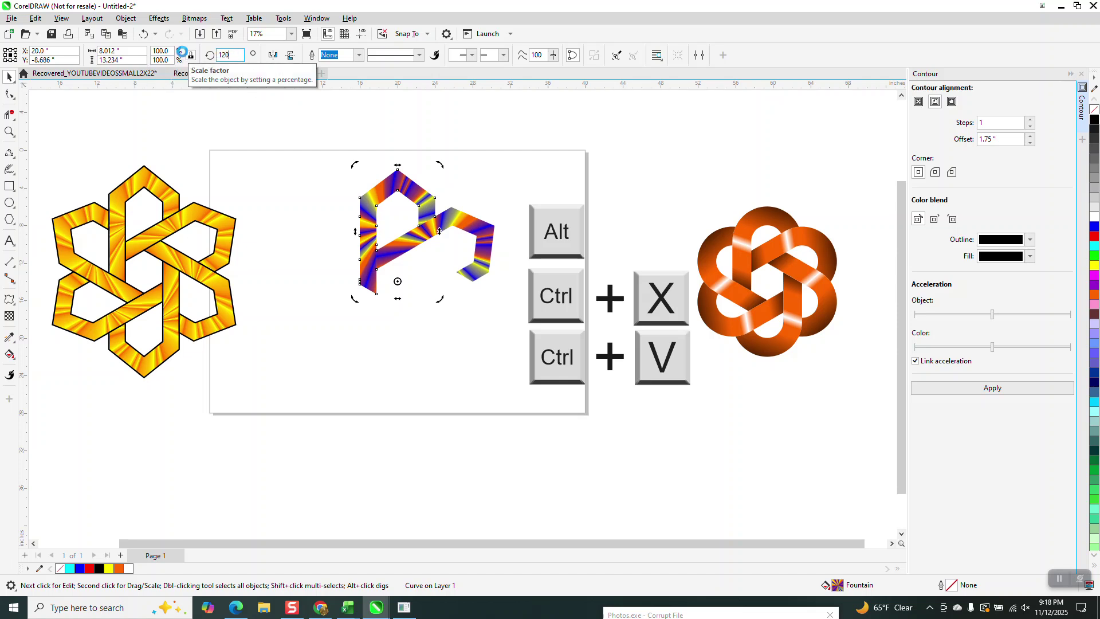
key(Return)
key(ctrl+r)
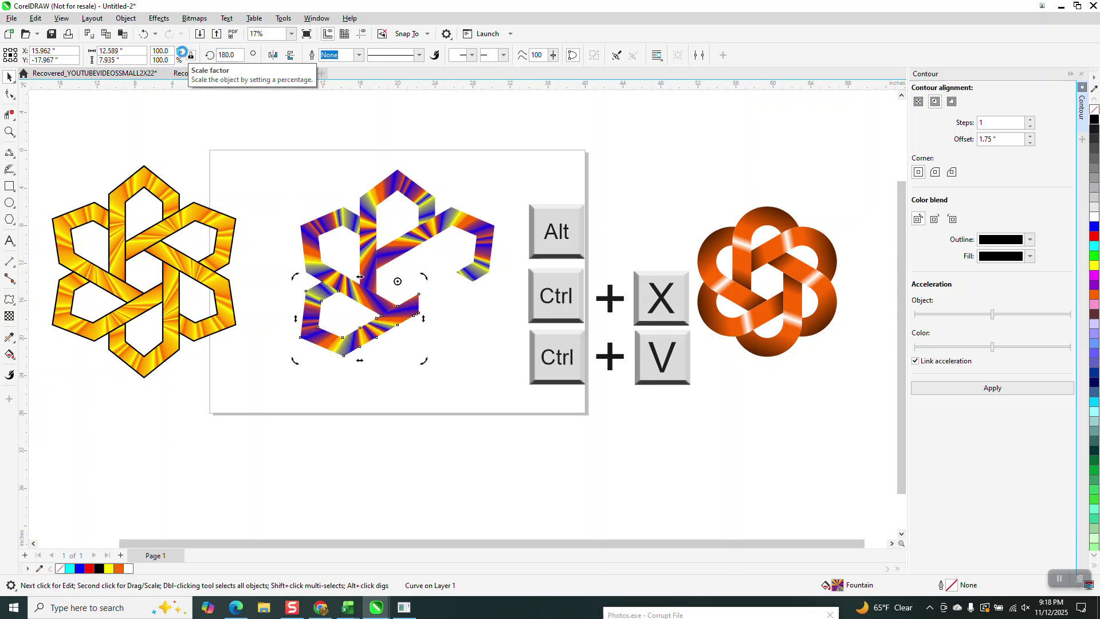
key(ctrl+r)
key(ctrl+r)
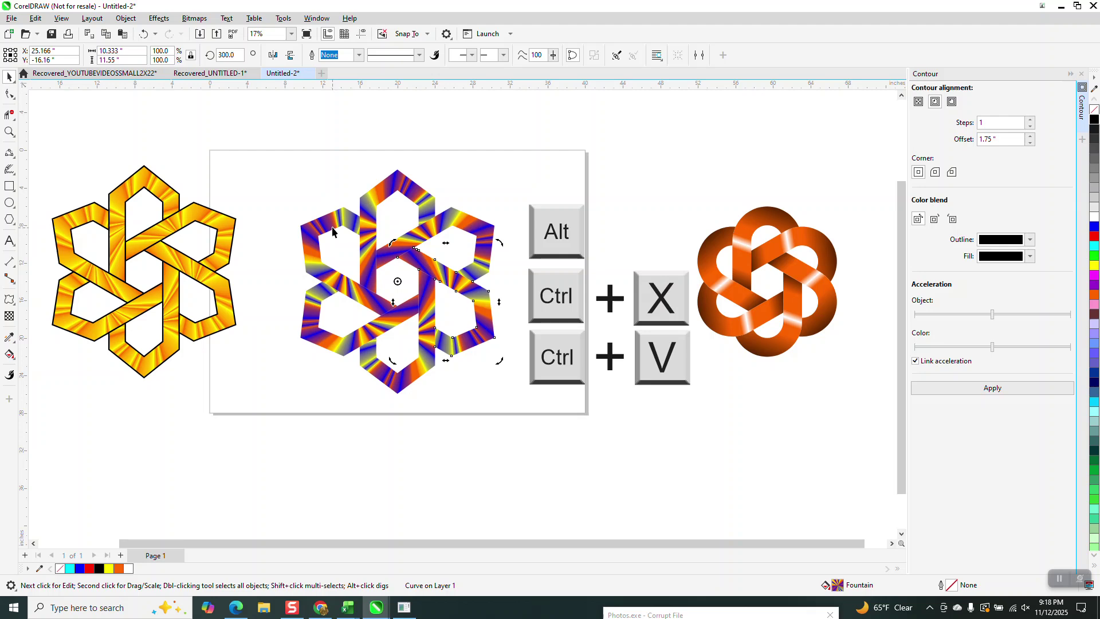
Give all six bands a 10 pt black outline and recolour the outline yellow.
drag(276, 153, 522, 409)
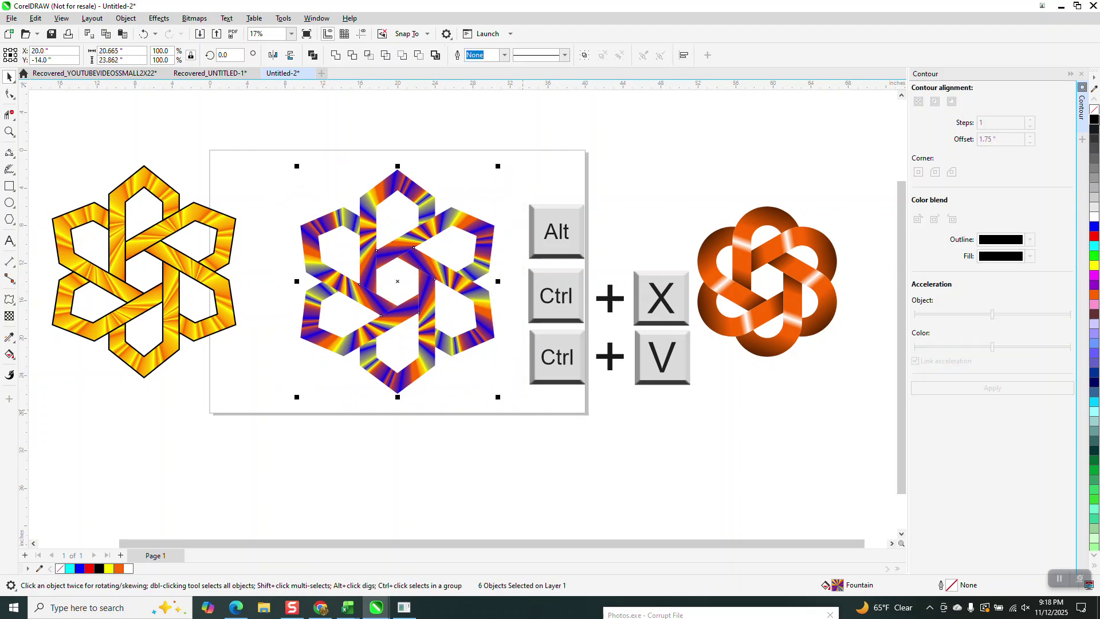
right_click(1094, 121)
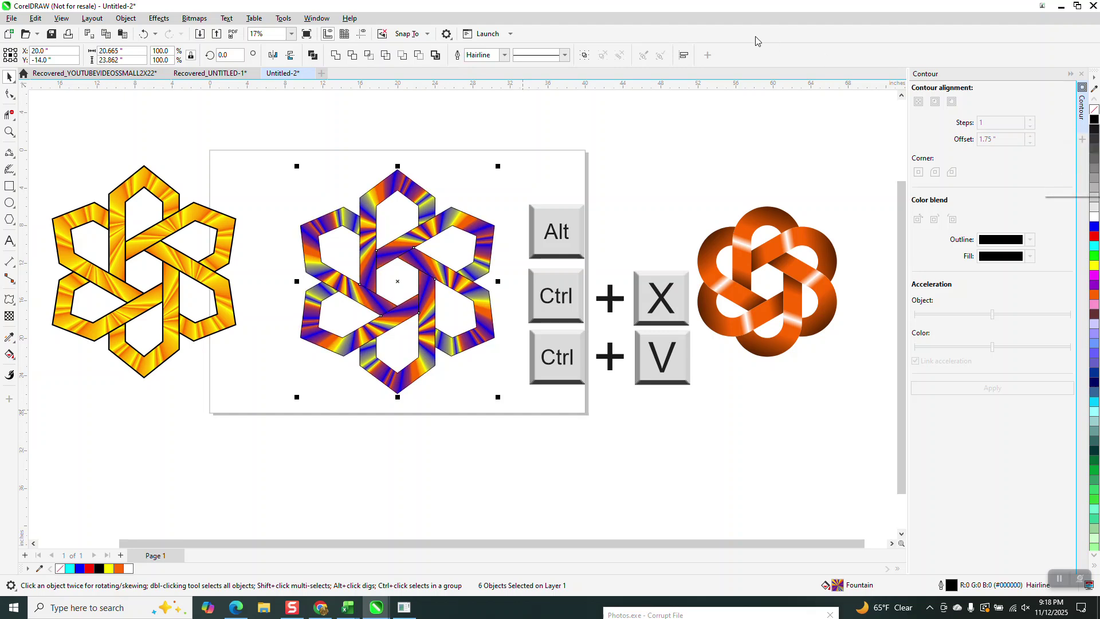
click(504, 55)
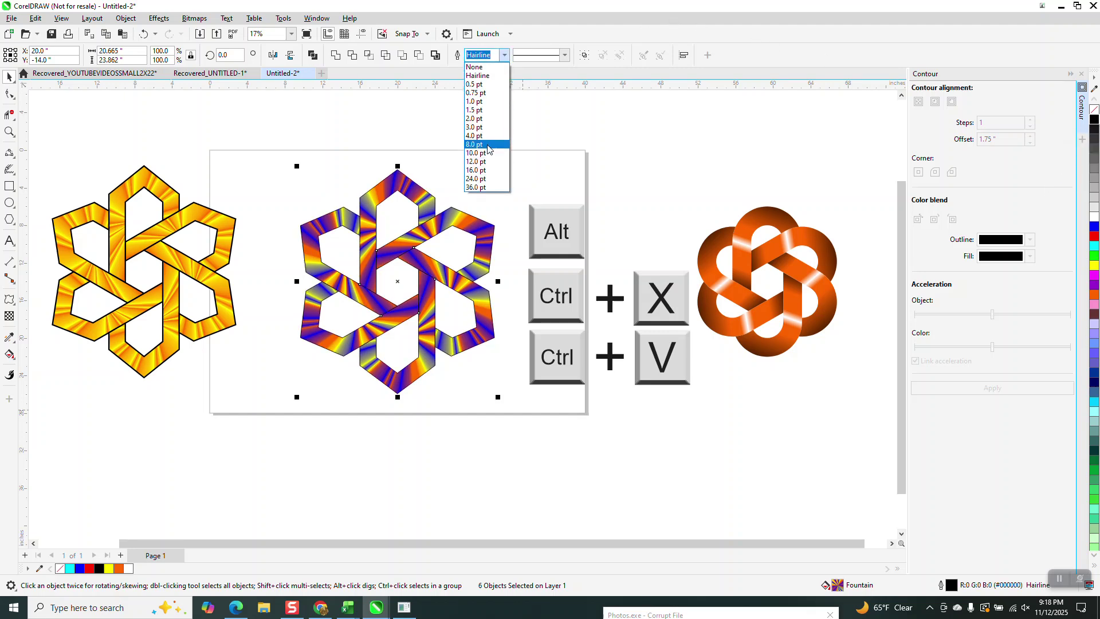
click(482, 158)
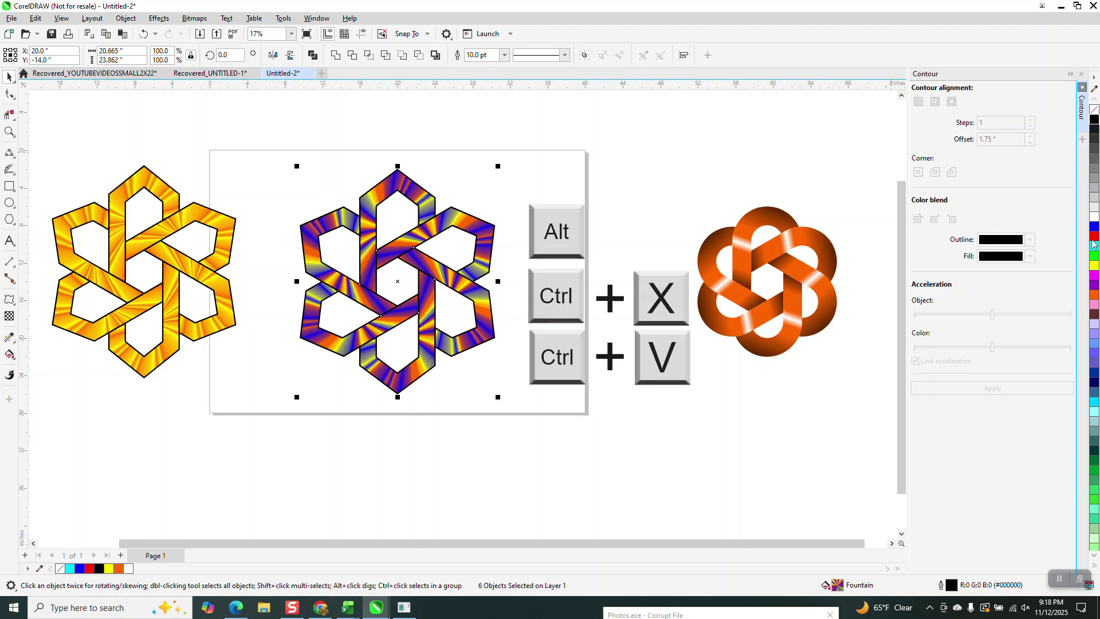
right_click(1094, 265)
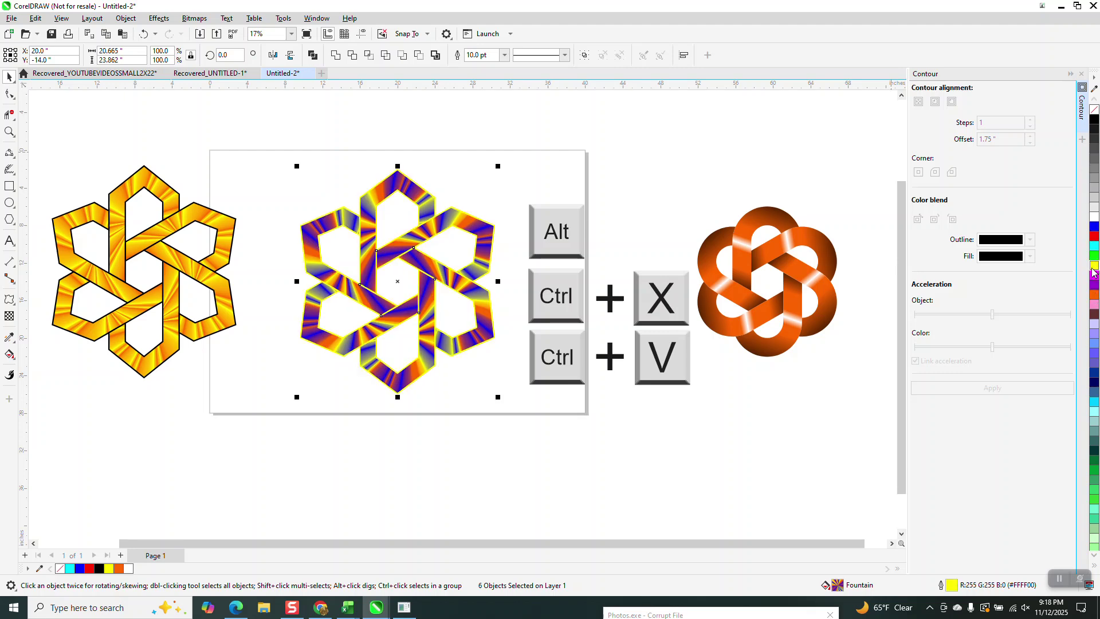
Draw a rectangle about 25.3 by 25.4 inches around the knot, fill it black, and send it to the back of the page.
click(9, 186)
drag(277, 166, 520, 407)
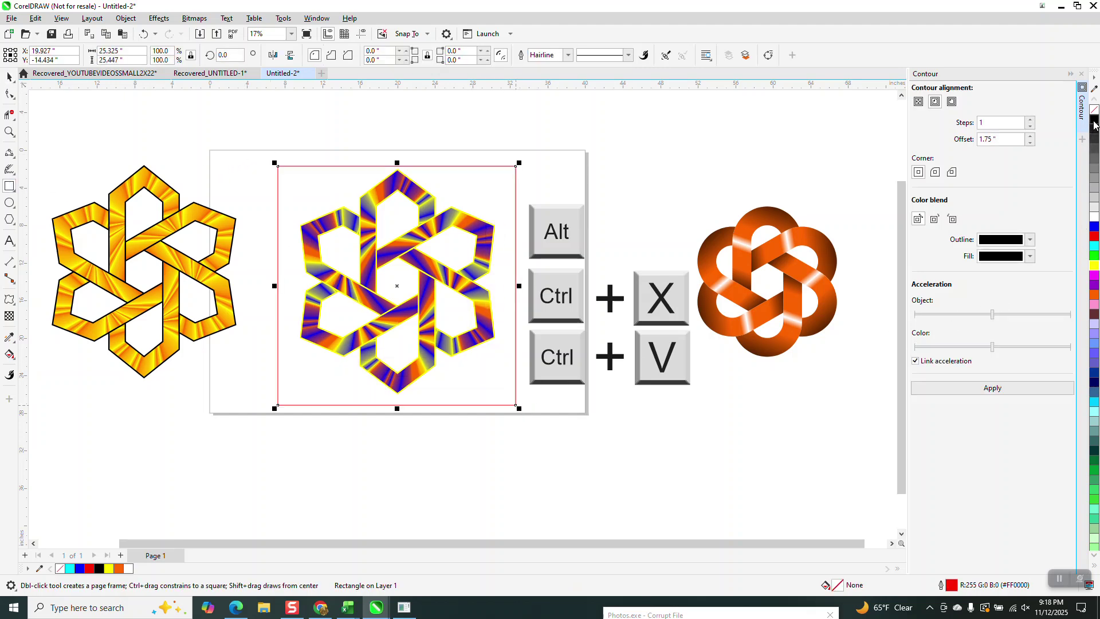
click(1093, 119)
click(126, 18)
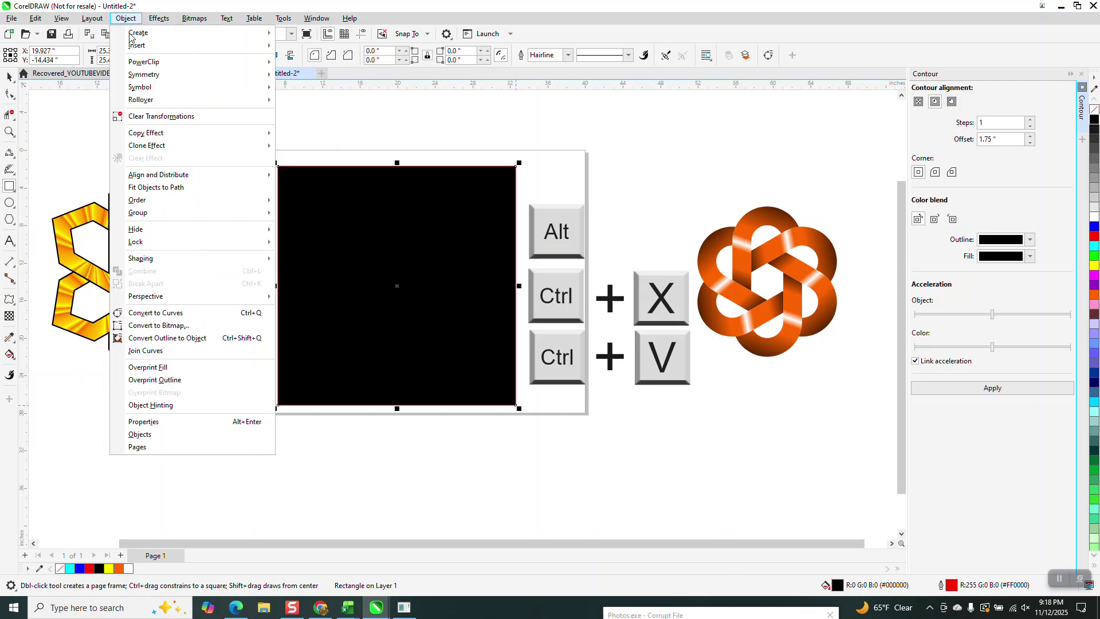
mouse_move(142, 202)
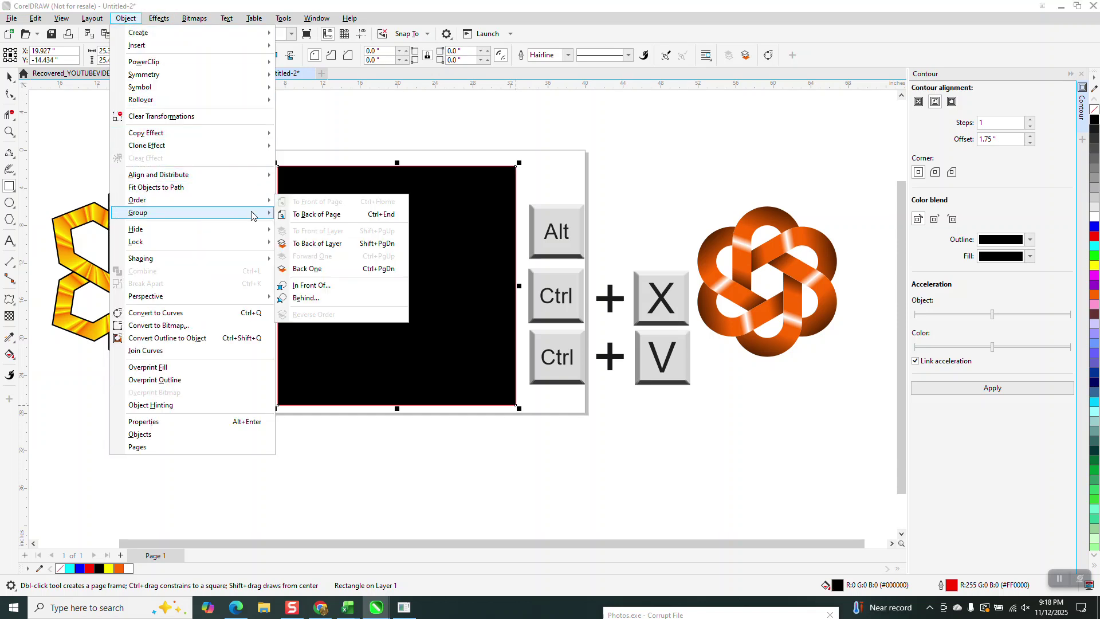
click(288, 213)
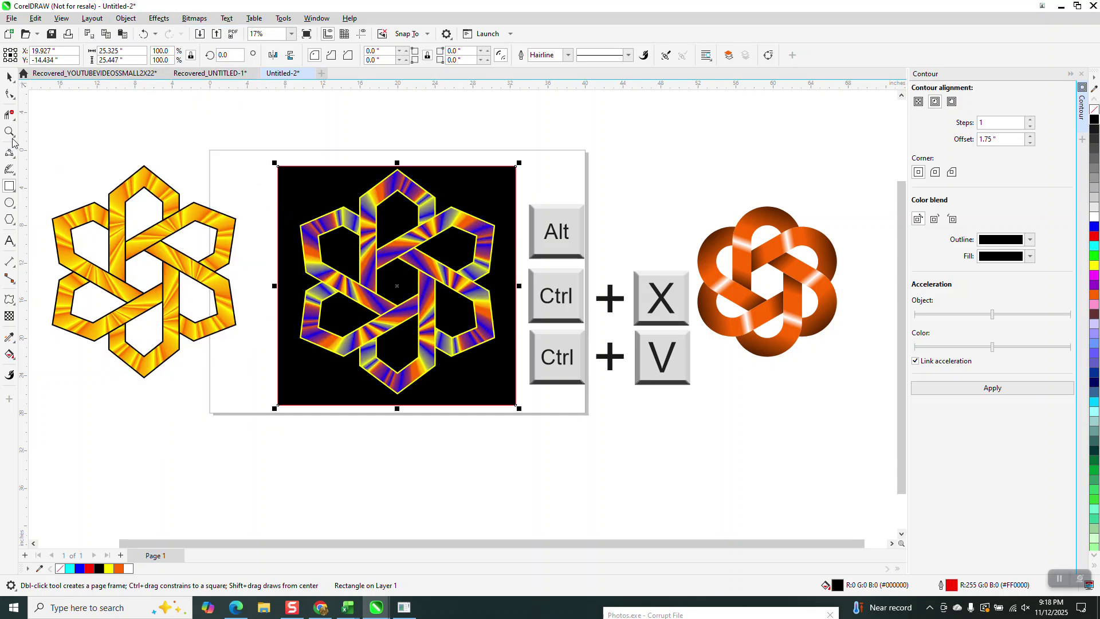
Examine the finished interlaced knot on its black background, both close up and as a whole with nothing selected.
click(9, 132)
drag(299, 196, 536, 405)
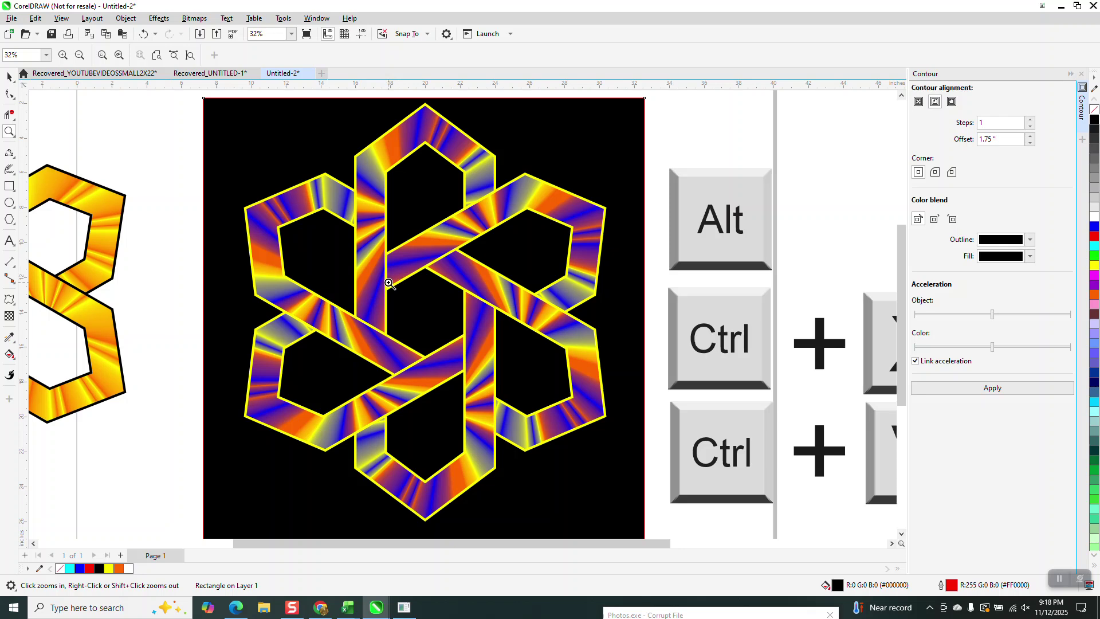
scroll(388, 282, down, 2)
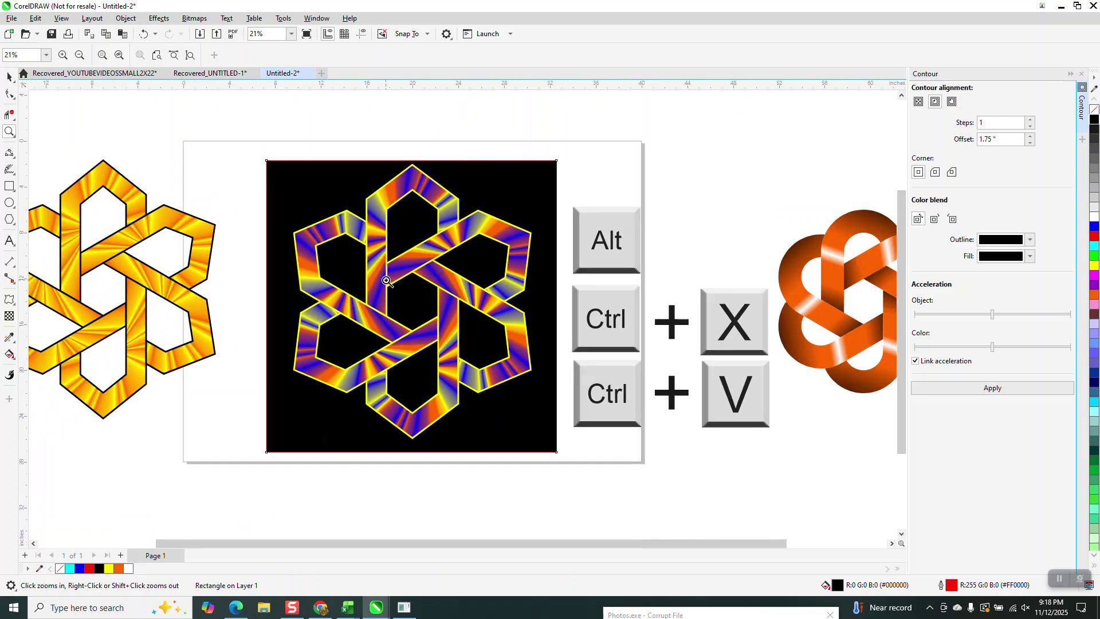
scroll(381, 282, down, 1)
drag(277, 173, 545, 448)
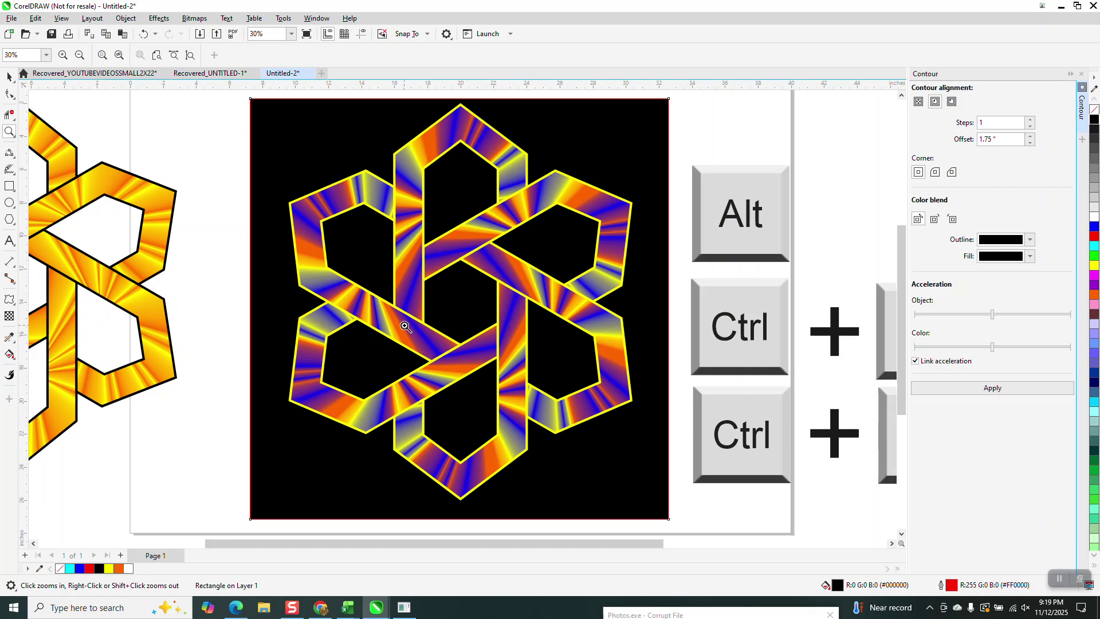
click(9, 77)
scroll(143, 227, down, 1)
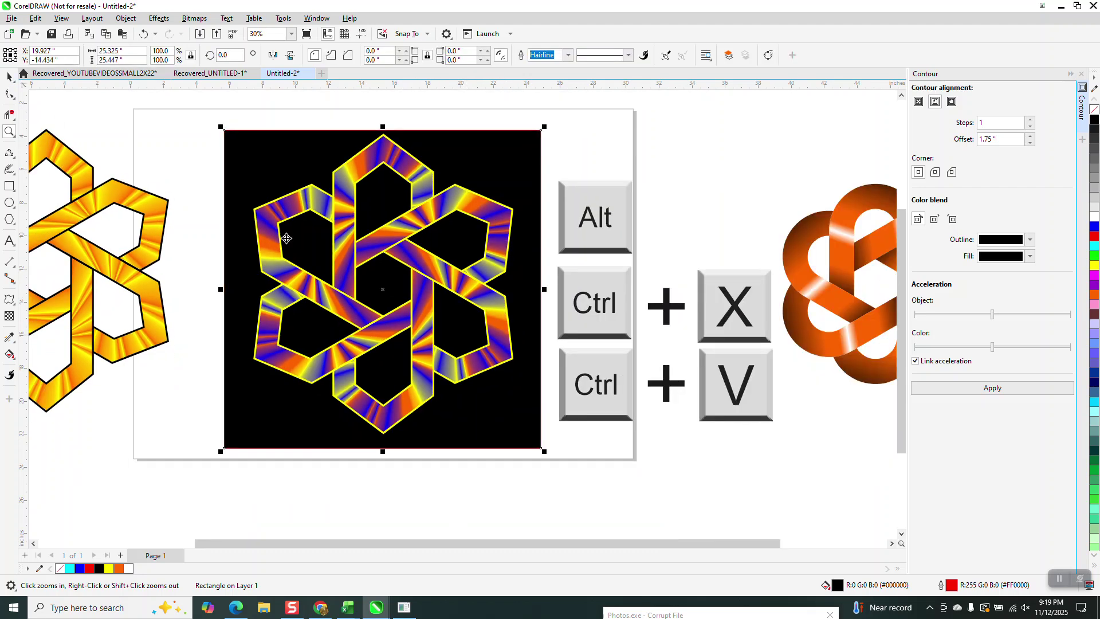
click(551, 172)
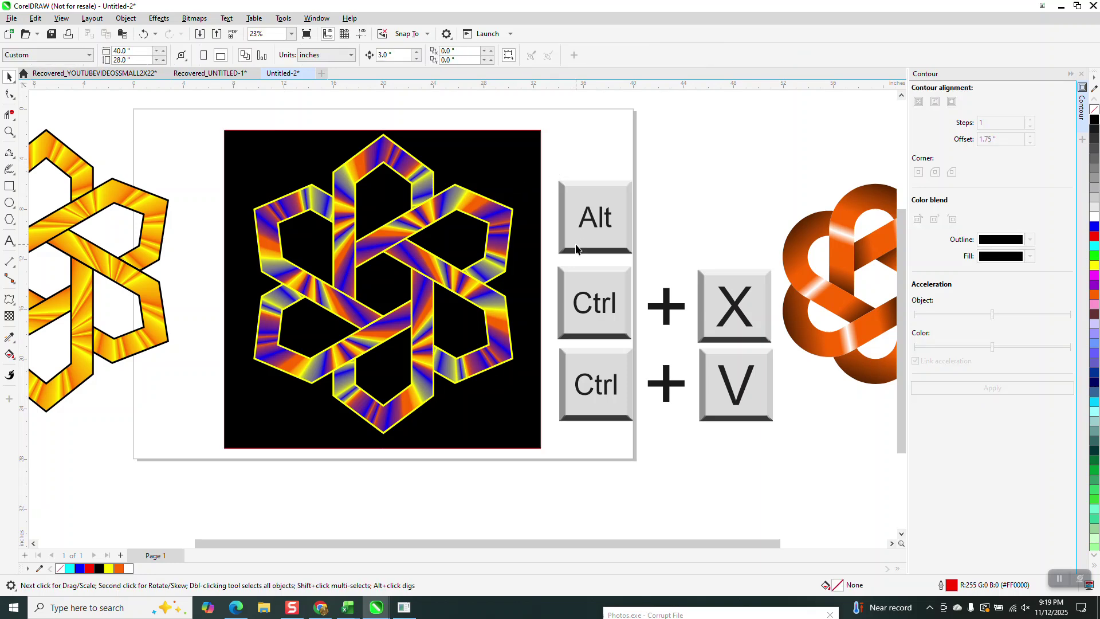
right_click(687, 196)
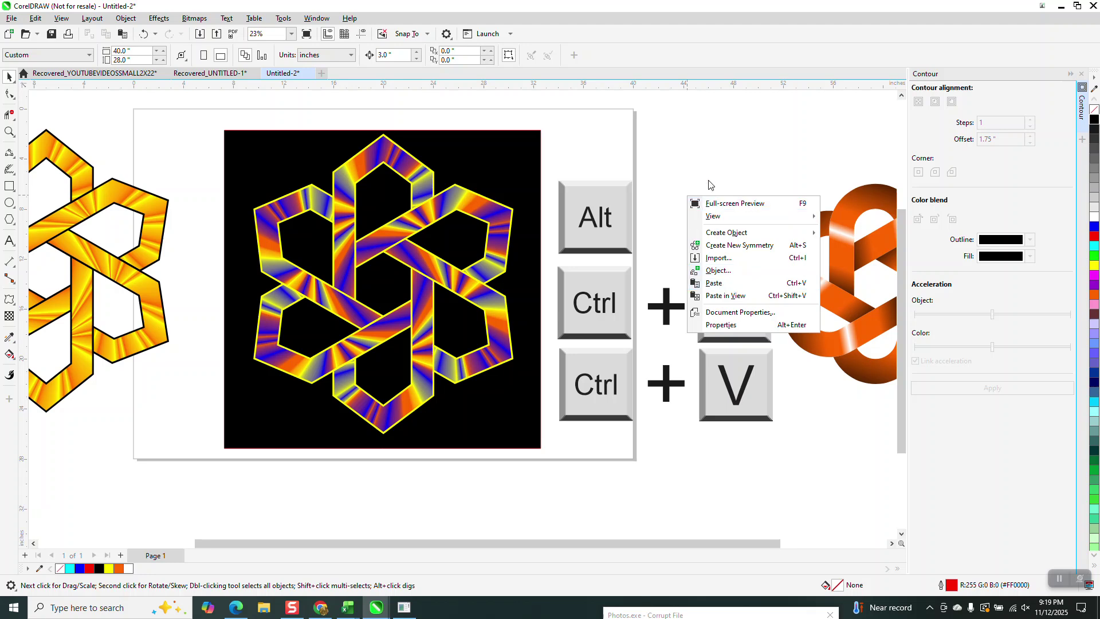
click(696, 165)
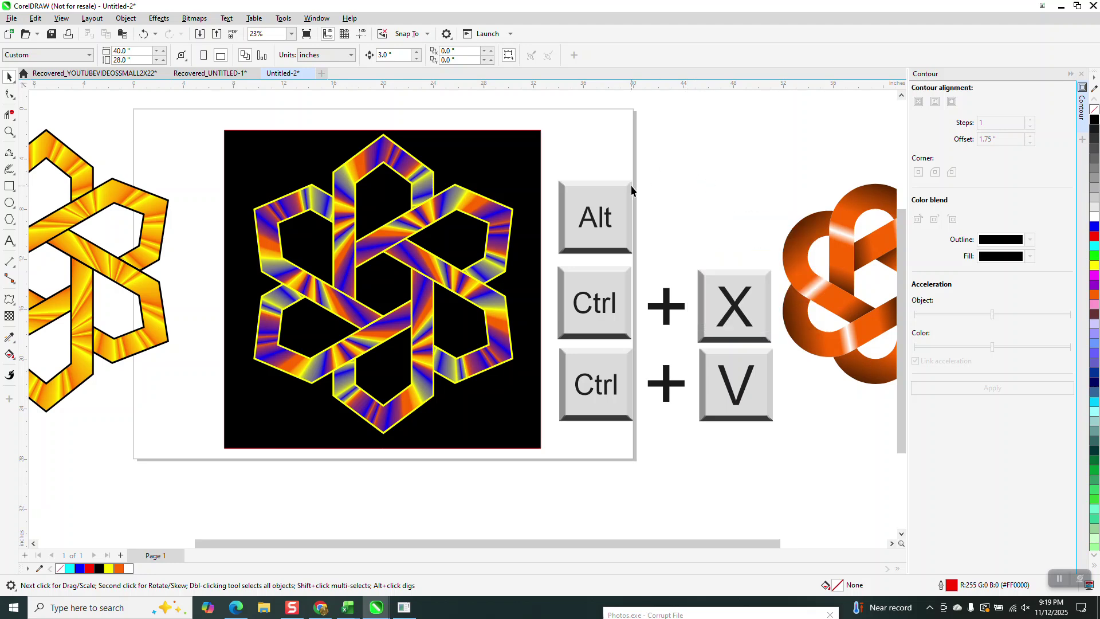